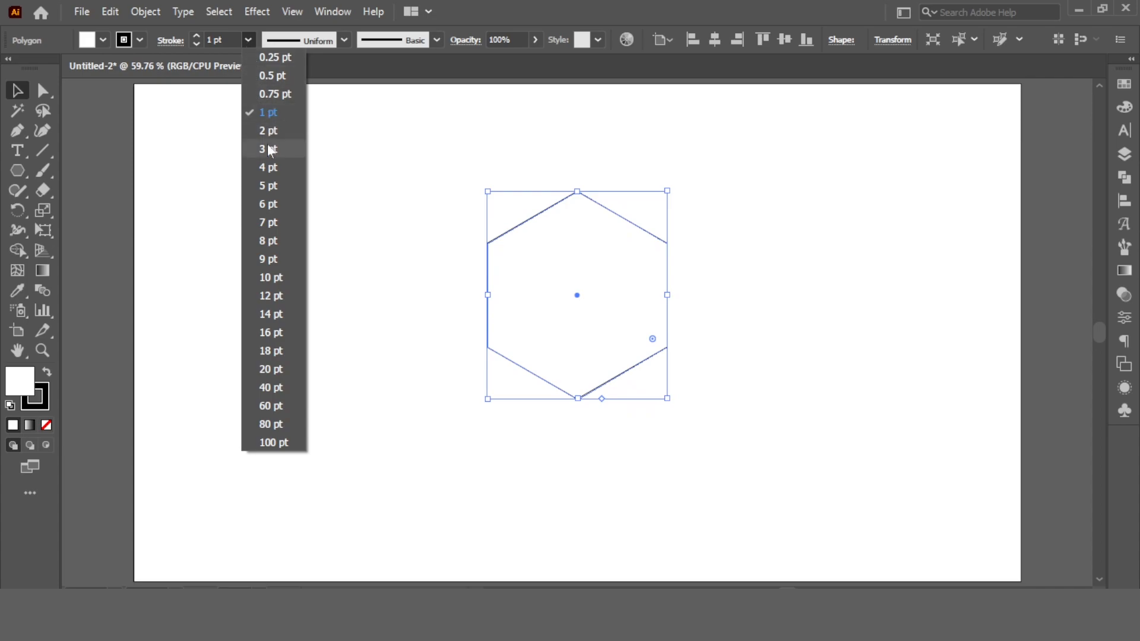
Set the hexagon's stroke weight to 3 pt and centre the shape vertically on the artboard
{"action": "left_click", "coordinate": [748, 225]}
{"action": "left_click", "coordinate": [594, 295]}
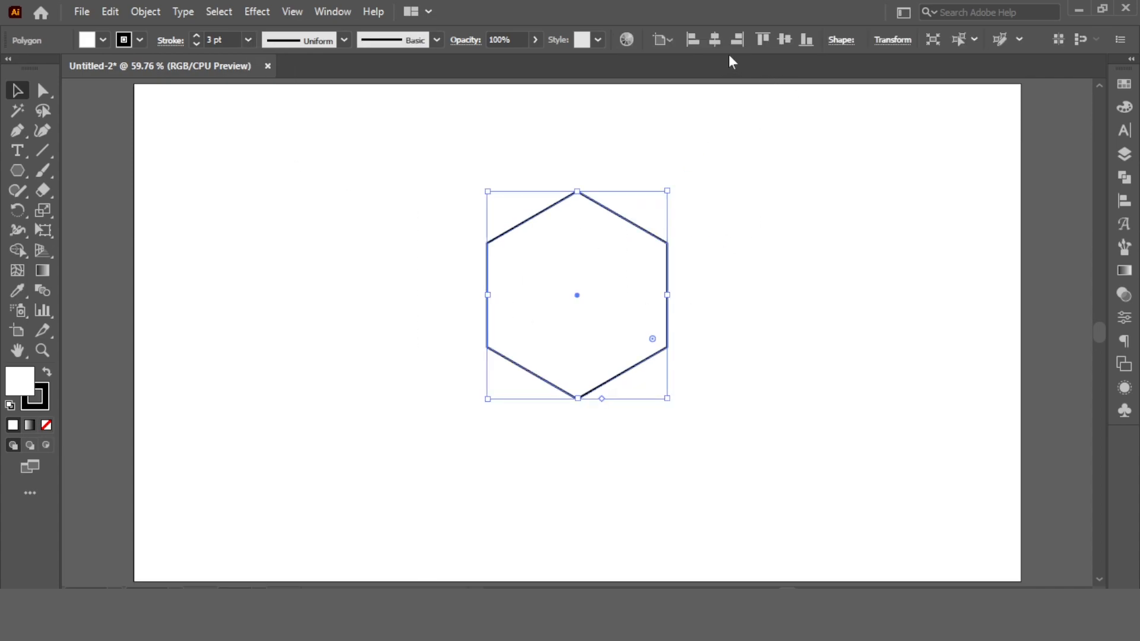
{"action": "left_click", "coordinate": [784, 39]}
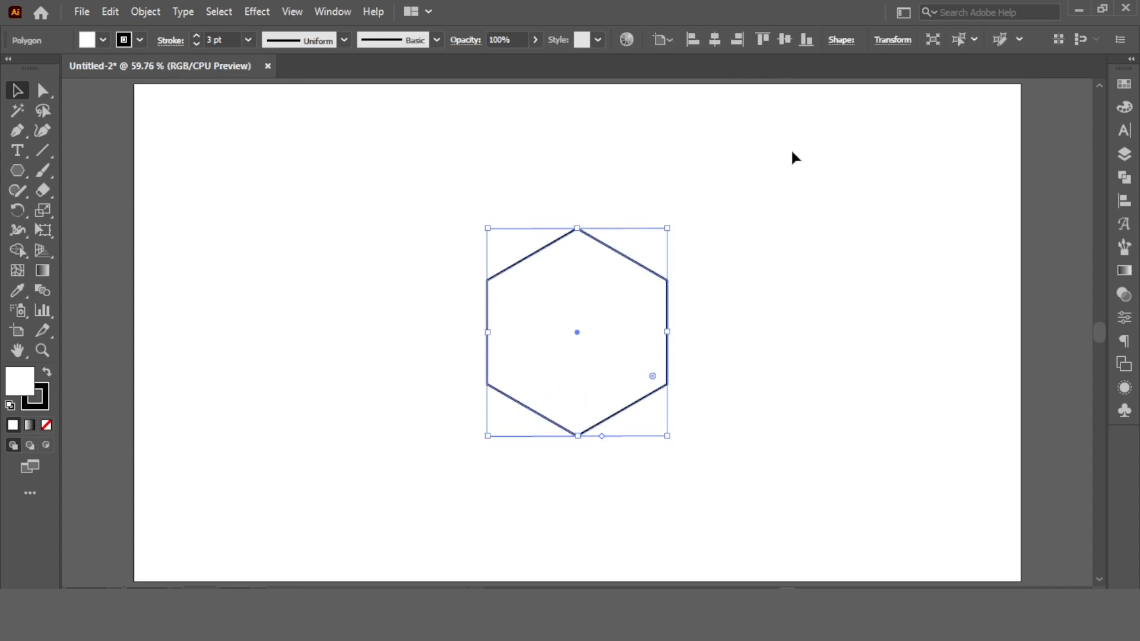
{"action": "left_click", "coordinate": [733, 234]}
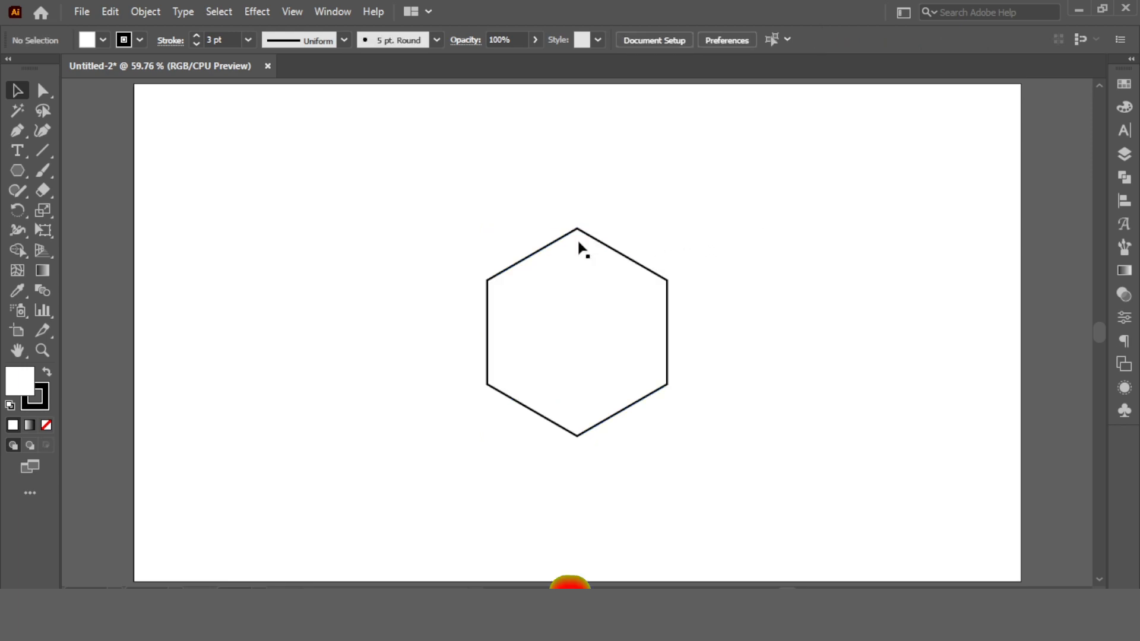
Draw three straight lines joining the hexagon's opposite corners through its centre
{"action": "left_click_drag", "start_coordinate": [41, 150], "coordinate": [106, 152]}
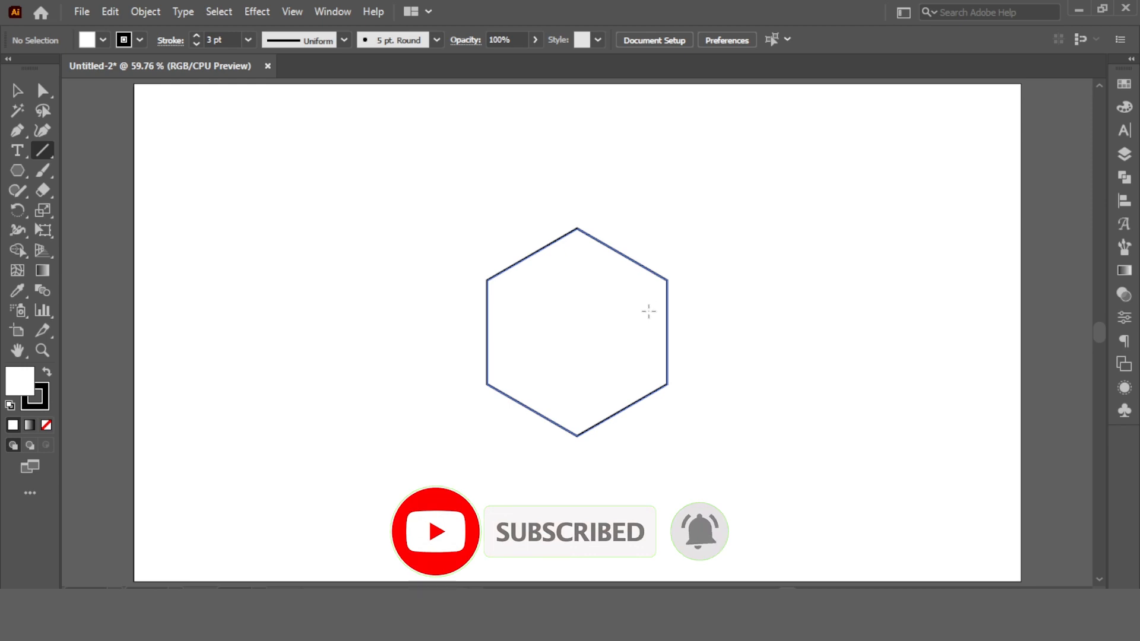
{"action": "key", "text": "ctrl+1"}
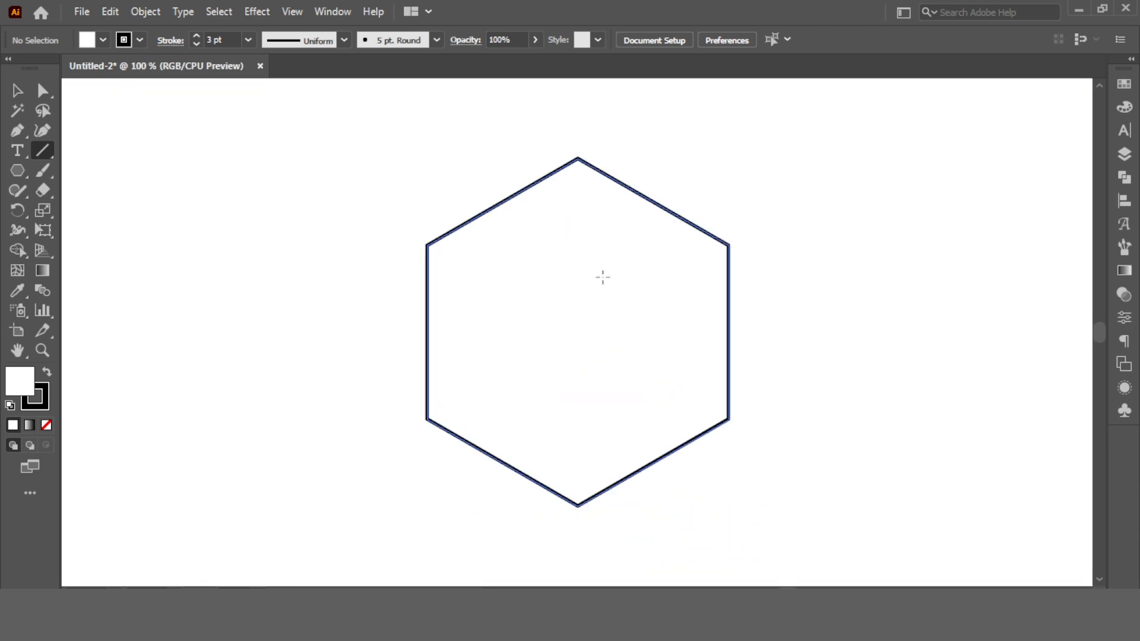
{"action": "left_click_drag", "start_coordinate": [577, 158], "coordinate": [578, 505]}
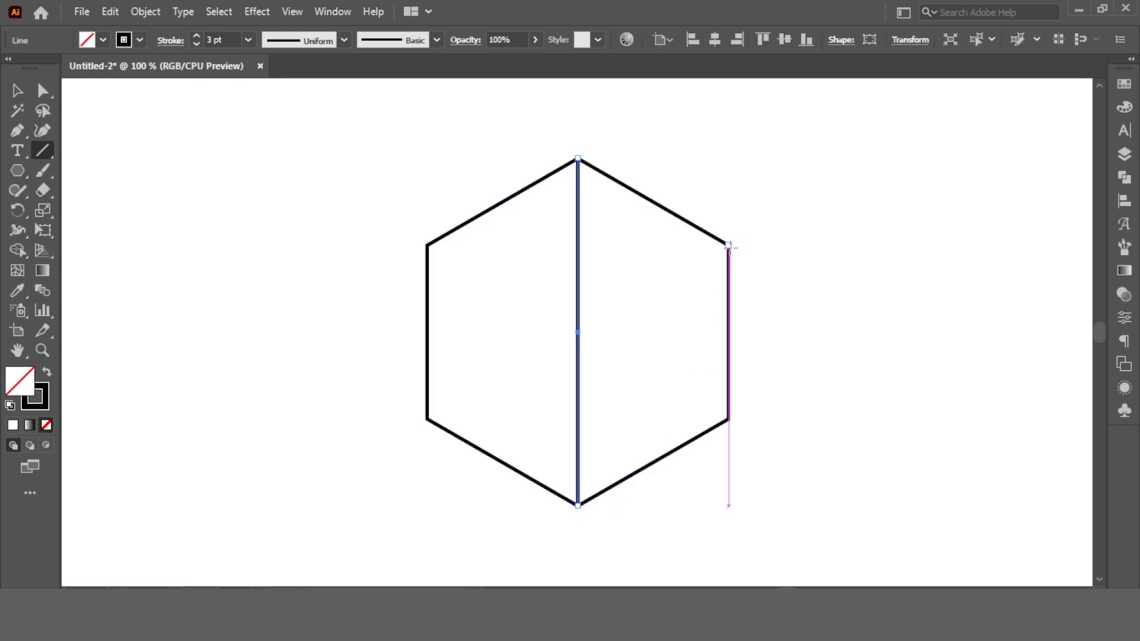
{"action": "left_click_drag", "start_coordinate": [728, 244], "coordinate": [428, 419]}
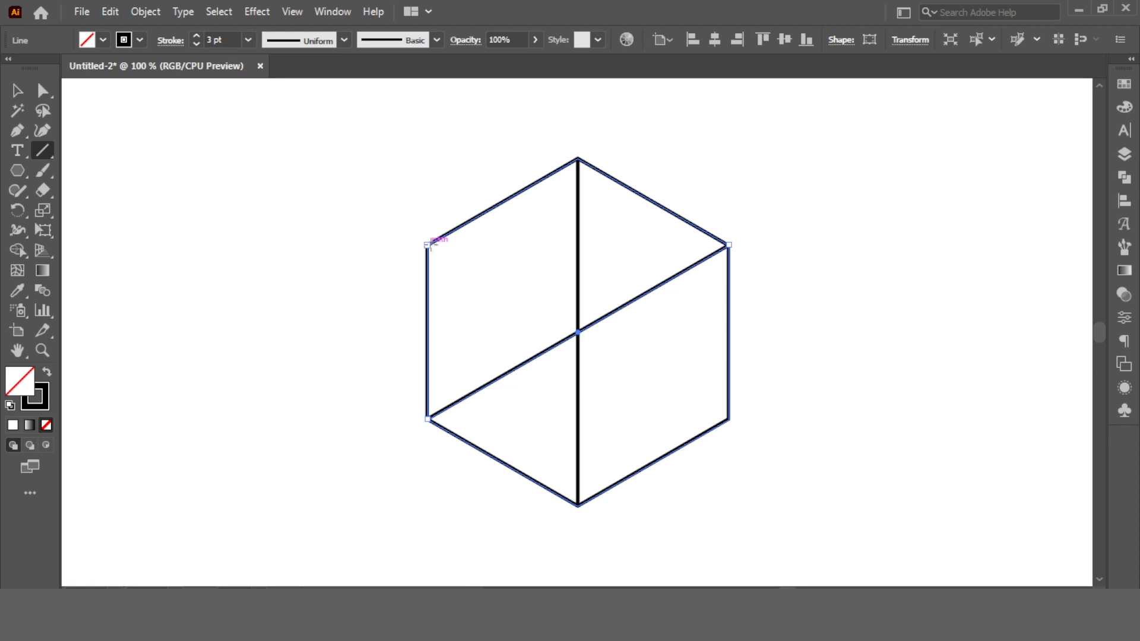
{"action": "left_click_drag", "start_coordinate": [429, 246], "coordinate": [728, 419]}
Divide the hexagon along its three diagonals into separate triangles with the Pathfinder Divide operation
{"action": "left_click", "coordinate": [21, 91]}
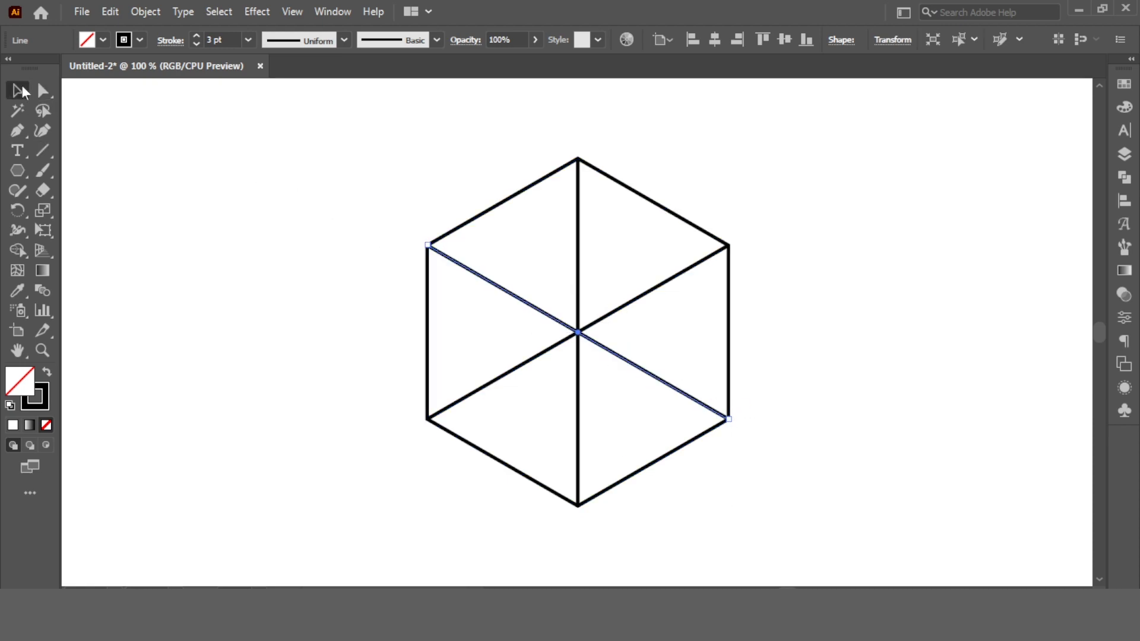
{"action": "left_click_drag", "start_coordinate": [321, 158], "coordinate": [772, 547]}
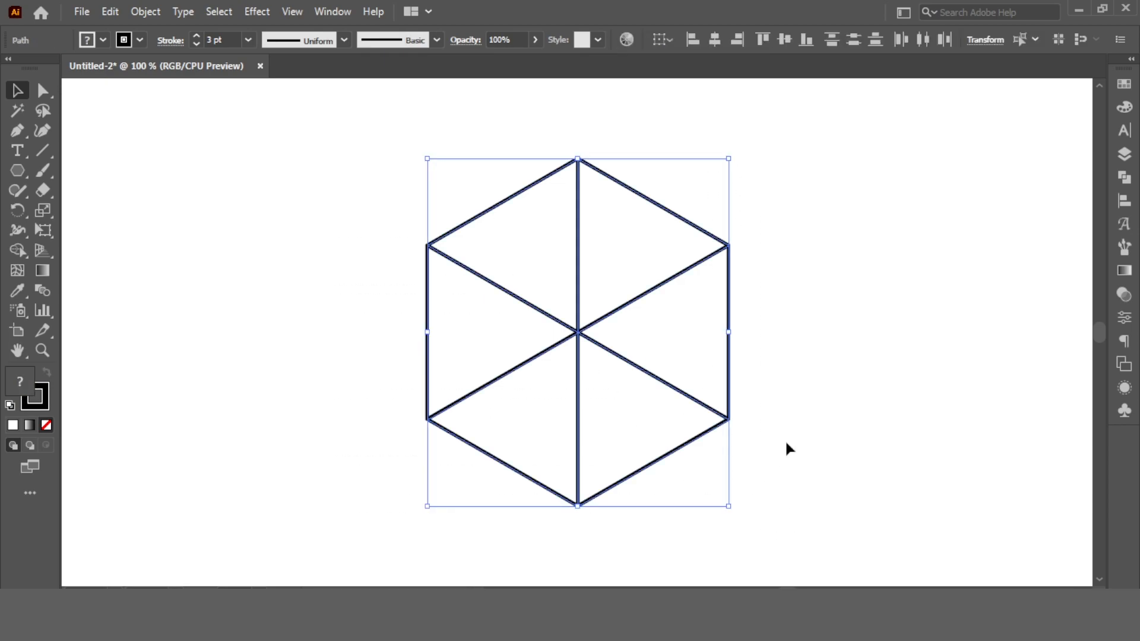
{"action": "left_click", "coordinate": [1131, 179]}
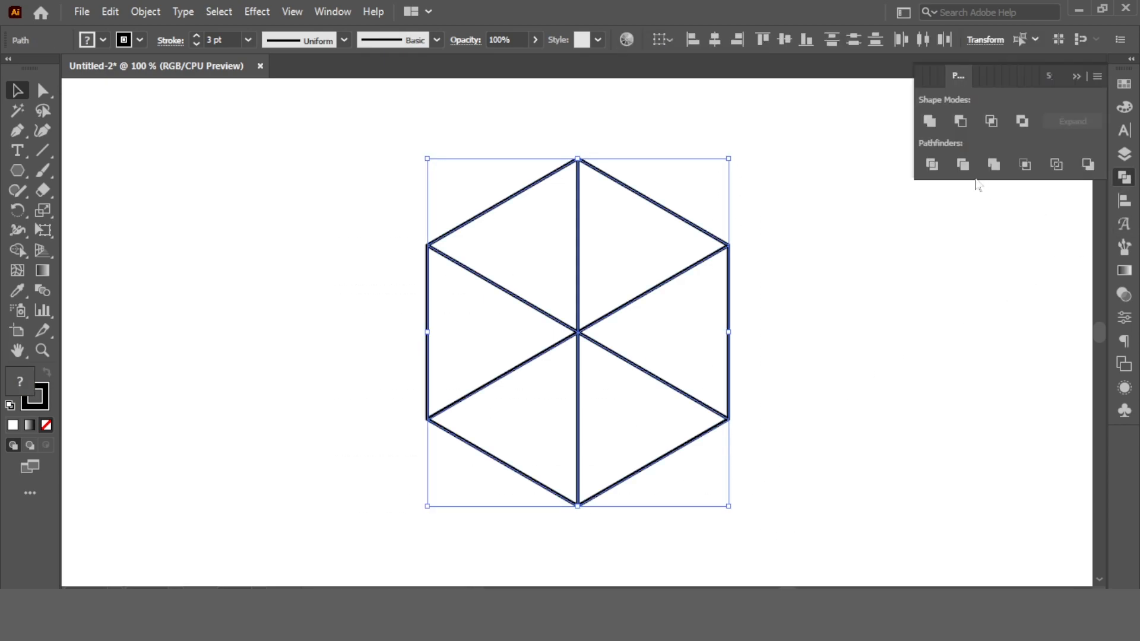
{"action": "left_click", "coordinate": [933, 164]}
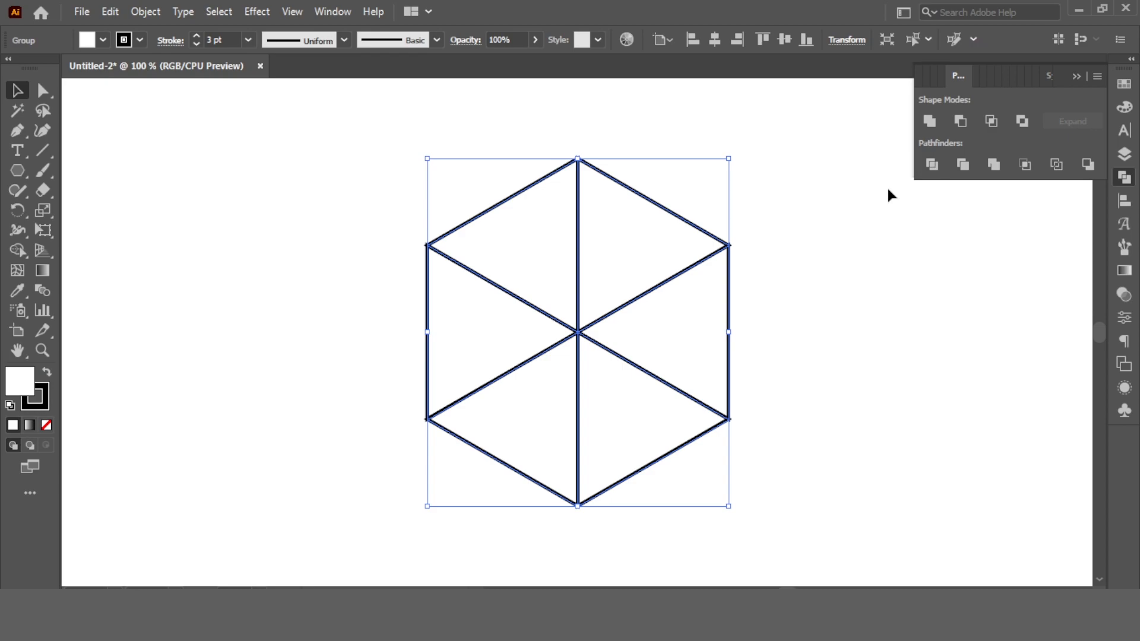
Merge neighbouring triangles in pairs with the Shape Builder Tool to form the two upper walls and the floor of a cube
{"action": "left_click", "coordinate": [16, 251]}
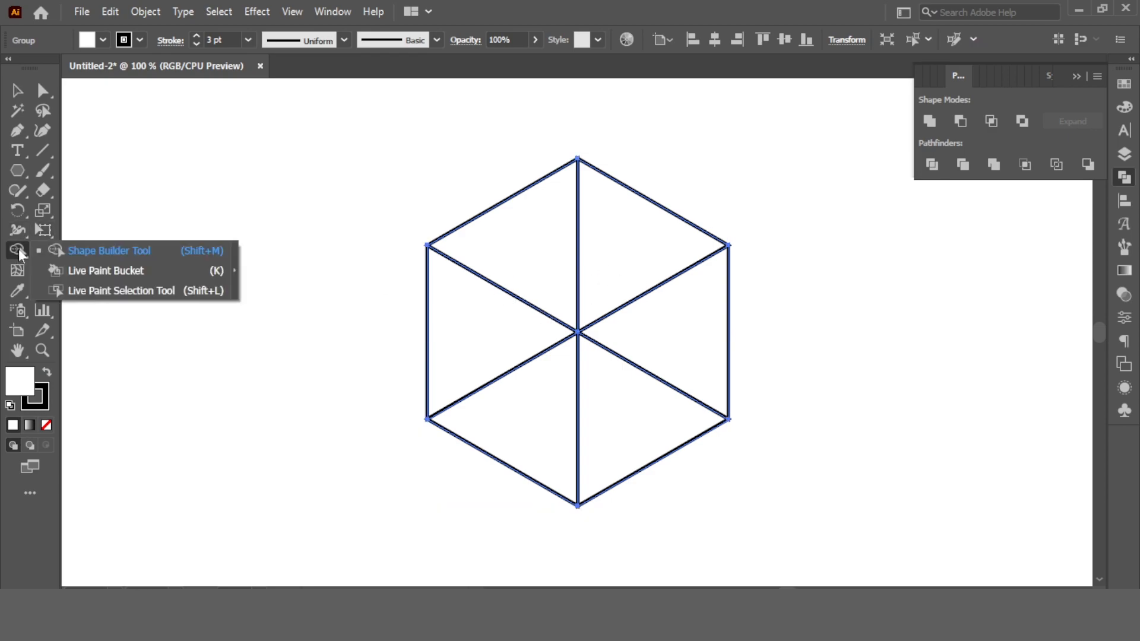
{"action": "left_click", "coordinate": [117, 251]}
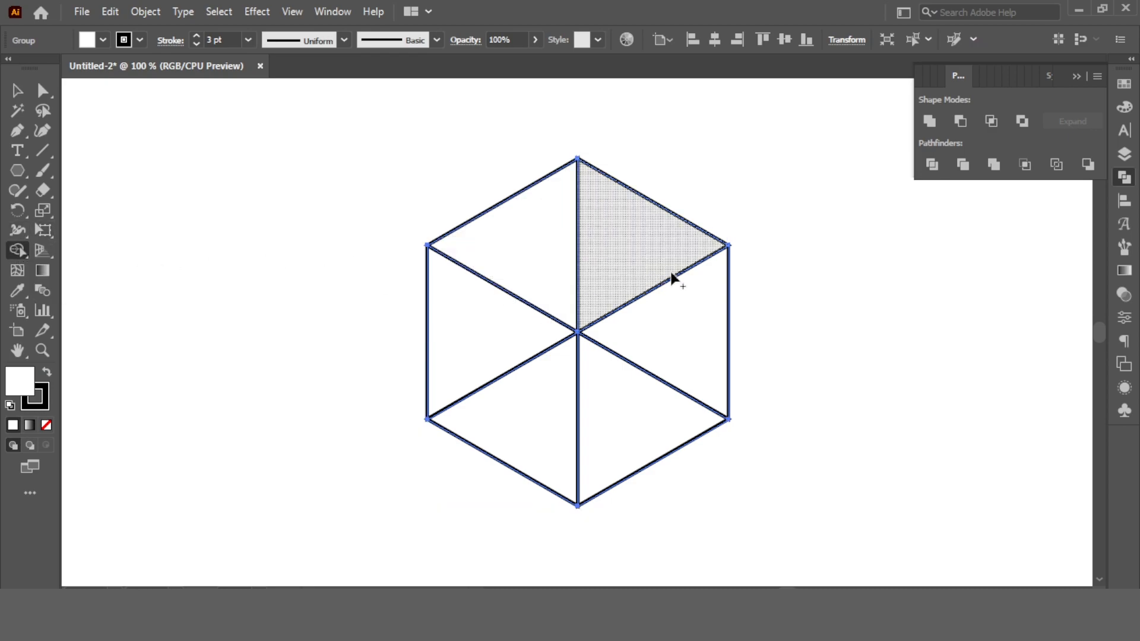
{"action": "left_click_drag", "start_coordinate": [687, 308], "coordinate": [664, 268]}
{"action": "left_click_drag", "start_coordinate": [535, 244], "coordinate": [461, 310]}
{"action": "left_click_drag", "start_coordinate": [542, 453], "coordinate": [626, 445]}
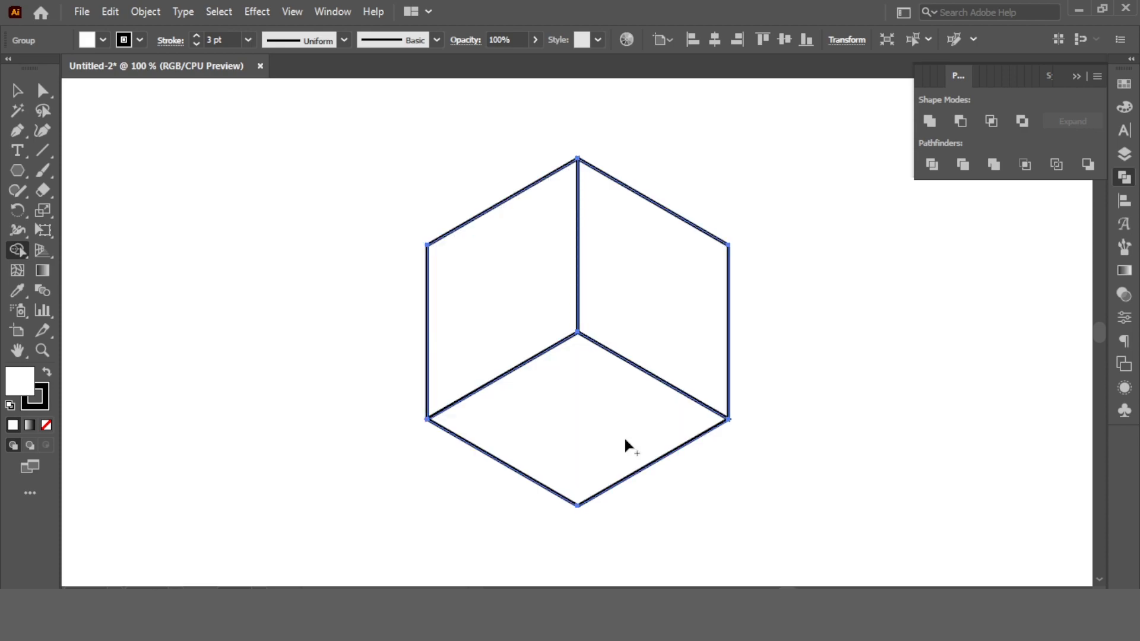
Ungroup the three cube faces and set their fill to none
{"action": "left_click", "coordinate": [19, 94]}
{"action": "left_click", "coordinate": [347, 215]}
{"action": "left_click_drag", "start_coordinate": [442, 158], "coordinate": [619, 311]}
{"action": "right_click", "coordinate": [621, 236]}
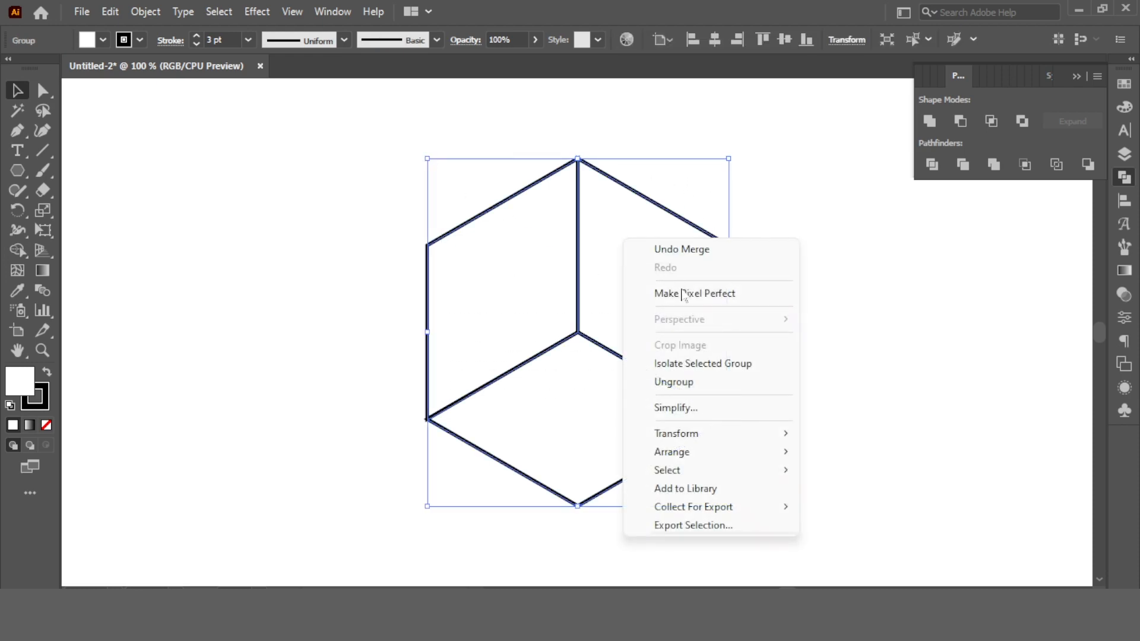
{"action": "left_click", "coordinate": [704, 382]}
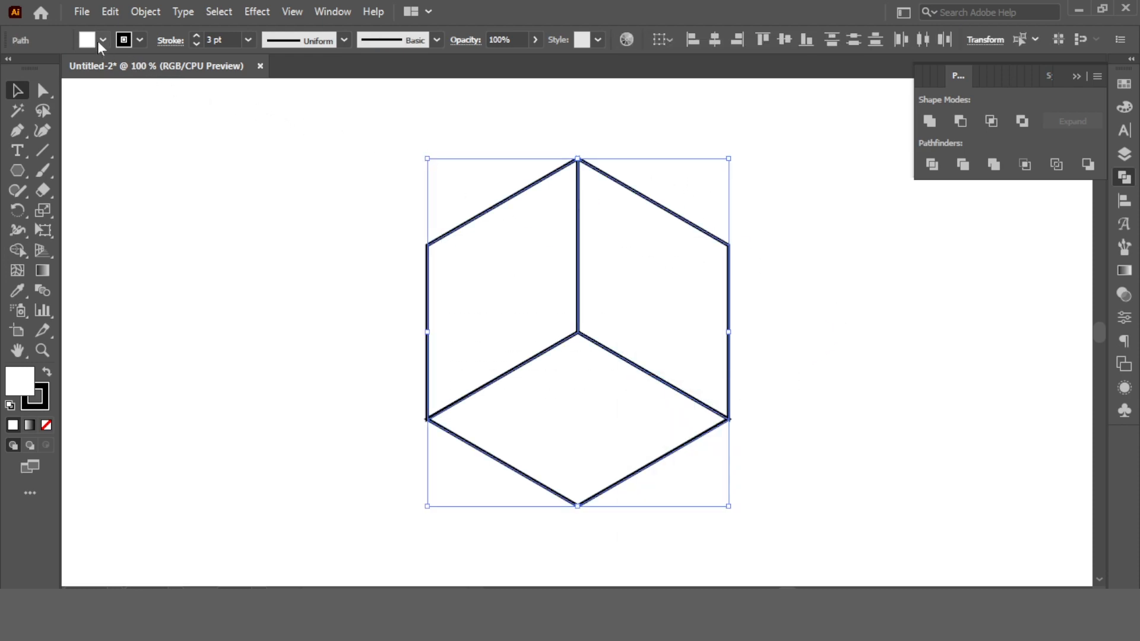
{"action": "left_click", "coordinate": [102, 40]}
{"action": "left_click", "coordinate": [14, 76]}
Align the strokes of all three cube faces to the inside
{"action": "left_click_drag", "start_coordinate": [458, 142], "coordinate": [673, 443]}
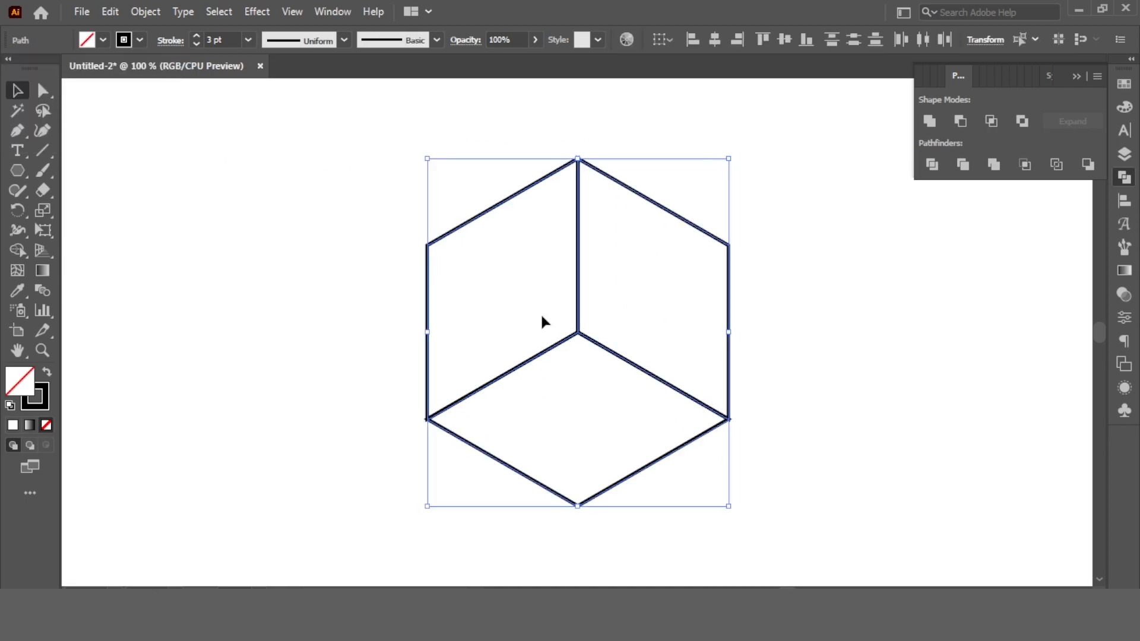
{"action": "left_click", "coordinate": [171, 40]}
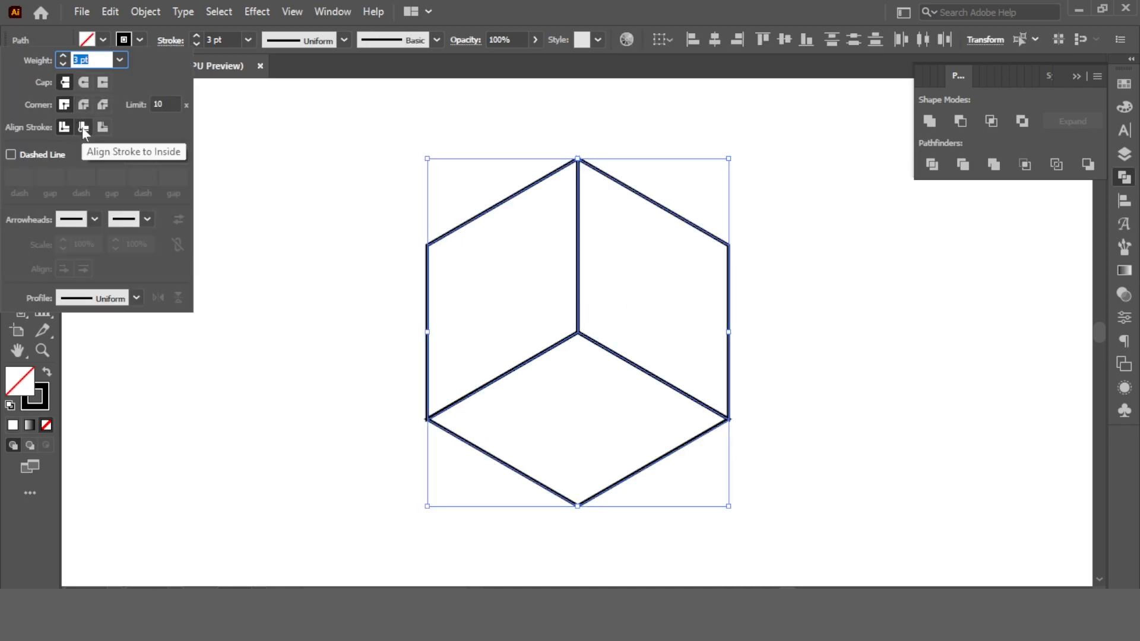
{"action": "left_click", "coordinate": [84, 127]}
{"action": "left_click", "coordinate": [767, 189]}
{"action": "left_click", "coordinate": [768, 188]}
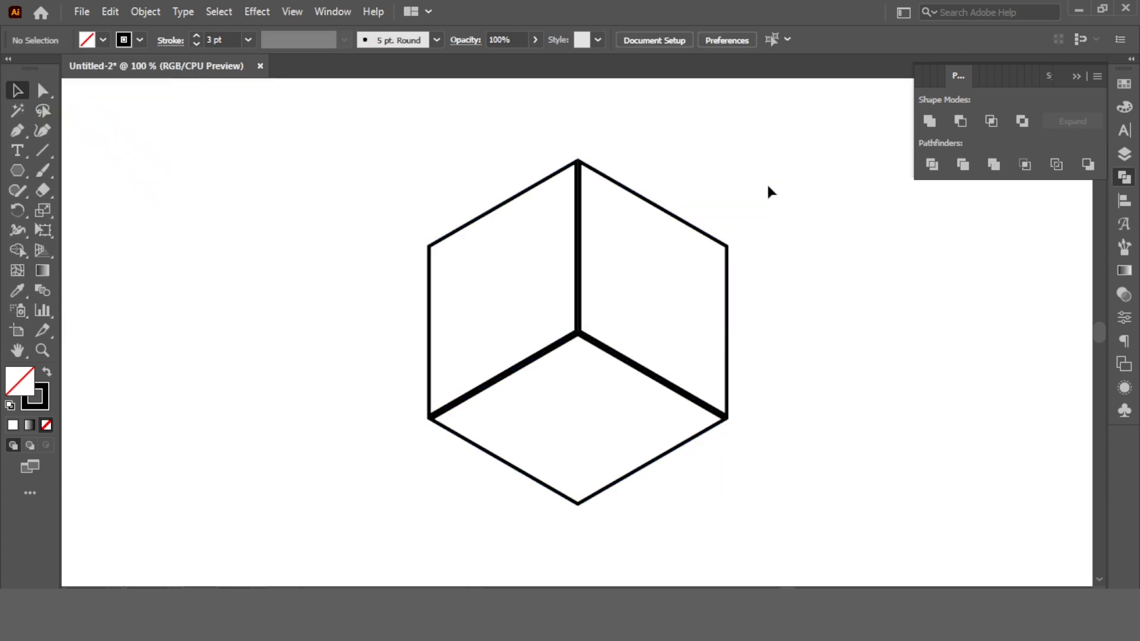
Create a 150 x 150 px rectangular grid with 4 horizontal and 4 vertical dividers beside the cube
{"action": "left_click", "coordinate": [41, 149]}
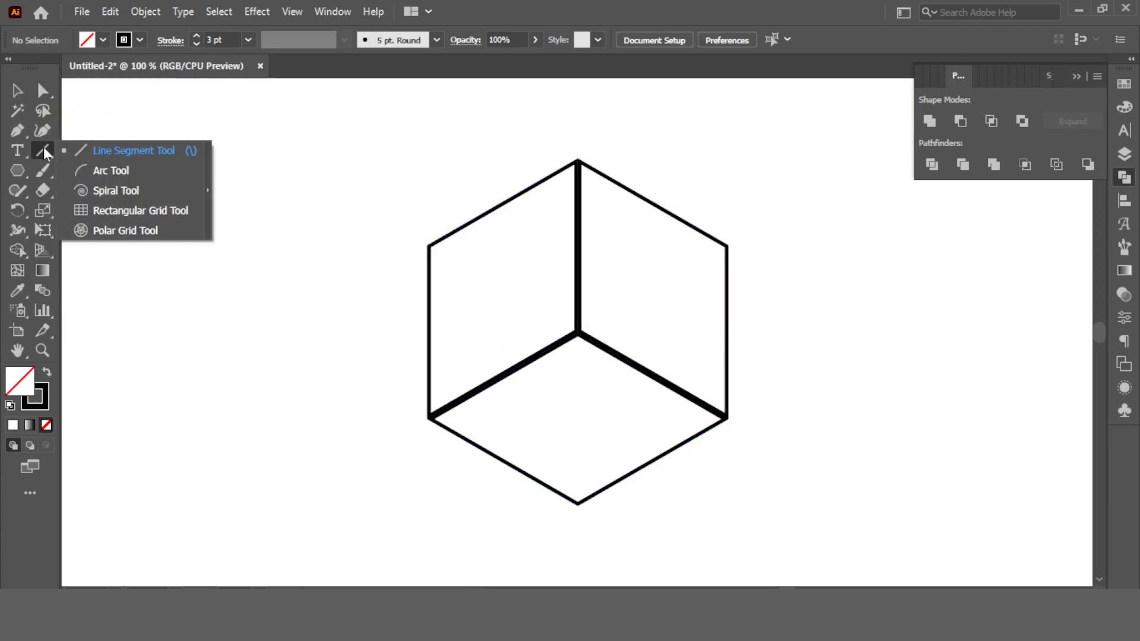
{"action": "left_click", "coordinate": [96, 212]}
{"action": "left_click", "coordinate": [233, 265]}
{"action": "type", "text": "1"}
{"action": "key", "text": "Tab"}
{"action": "type", "text": "1"}
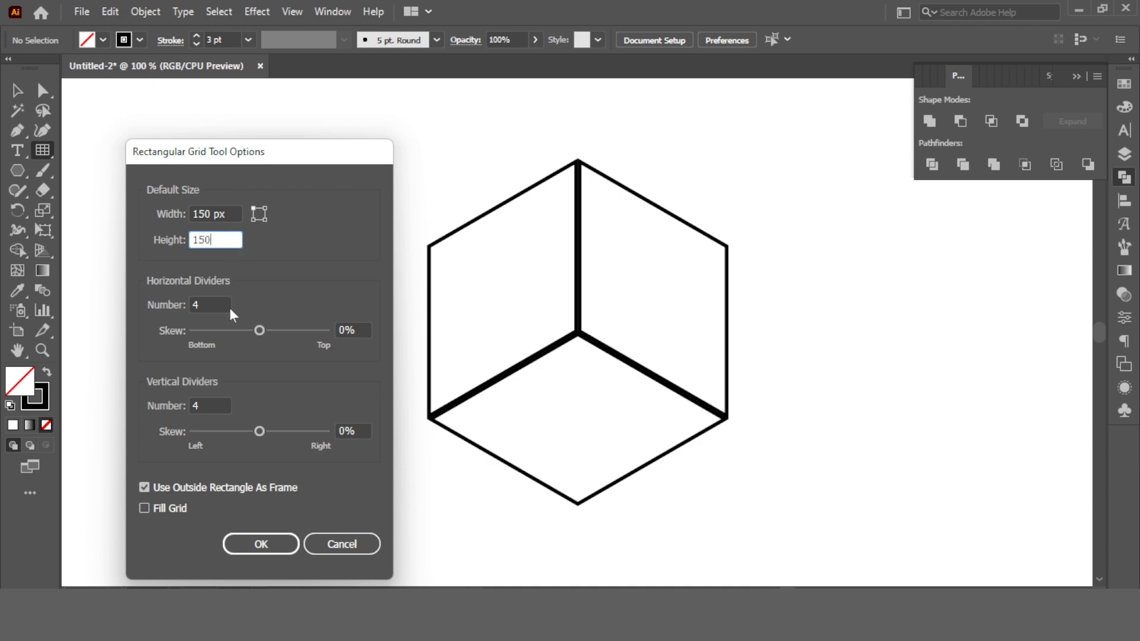
{"action": "key", "text": "Tab"}
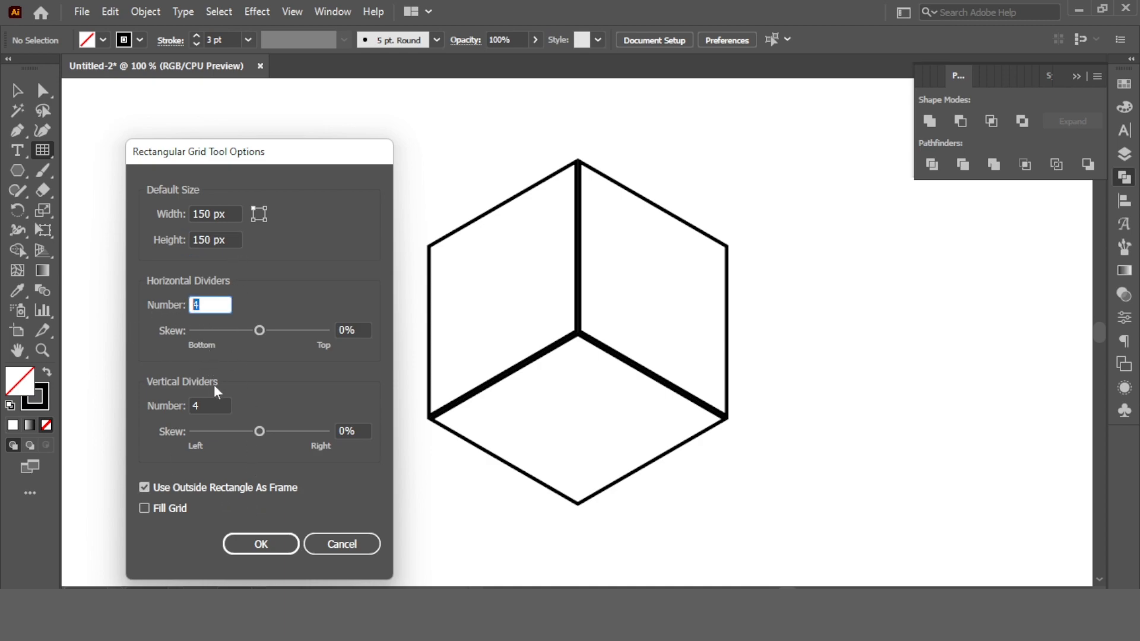
{"action": "key", "text": "Tab"}
{"action": "left_click", "coordinate": [254, 537]}
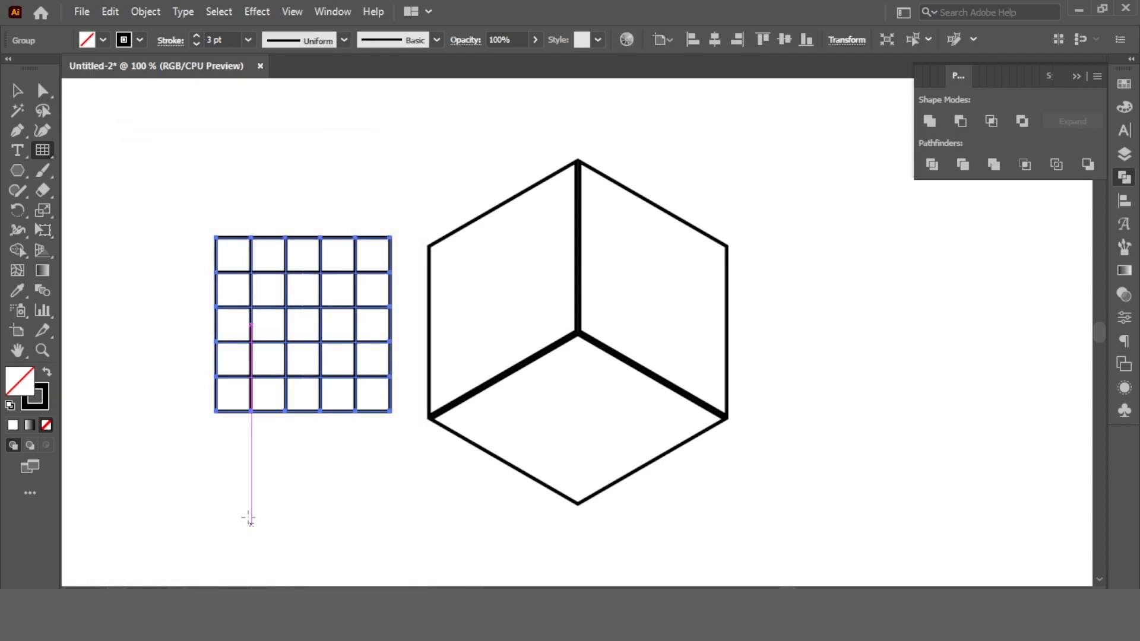
Move the rectangular grid over the cube's bottom face
{"action": "left_click", "coordinate": [17, 90]}
{"action": "left_click", "coordinate": [197, 284]}
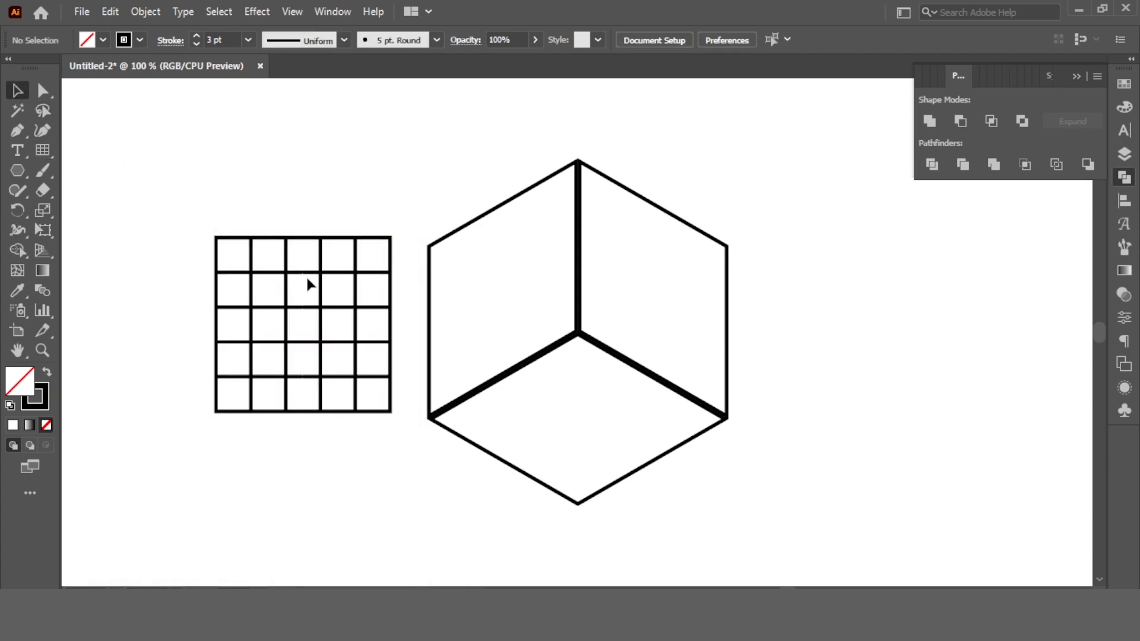
{"action": "left_click_drag", "start_coordinate": [305, 276], "coordinate": [591, 438]}
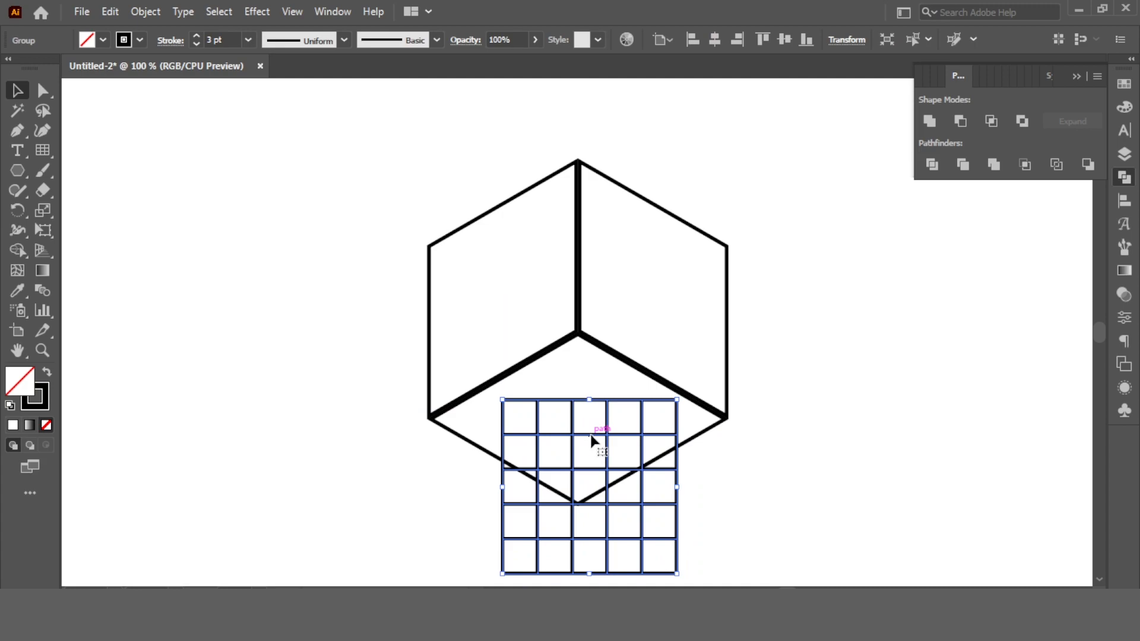
Free-distort the grid so its four corners match the corners of the cube's bottom face
{"action": "left_click", "coordinate": [43, 229]}
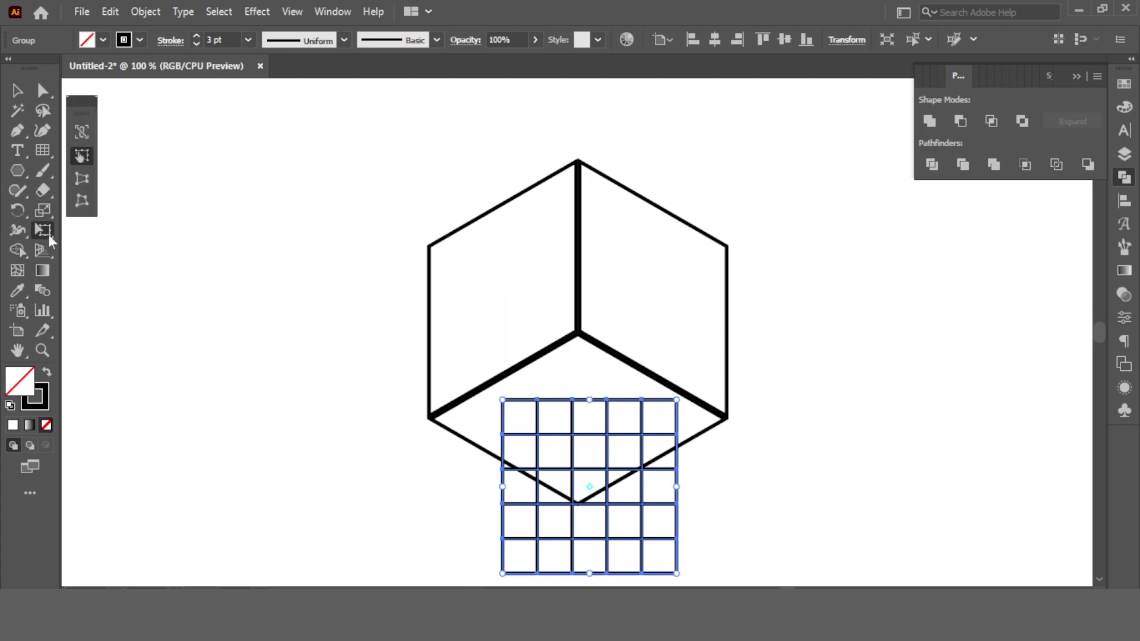
{"action": "left_click", "coordinate": [83, 203]}
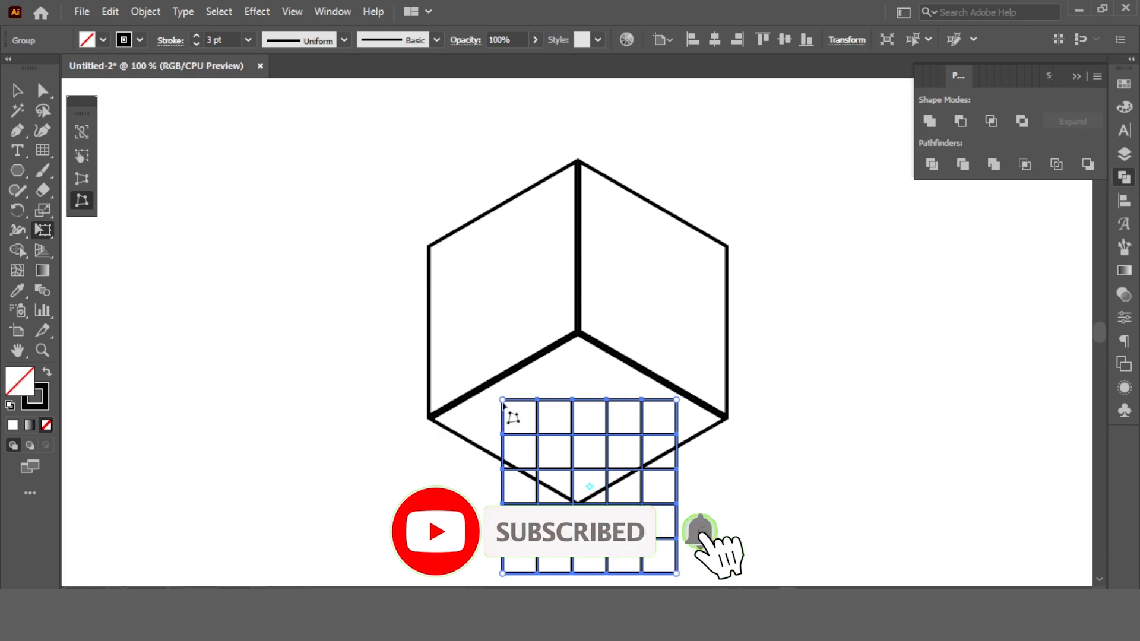
{"action": "scroll", "coordinate": [564, 418], "scroll_direction": "up", "scroll_amount": 1}
{"action": "left_click_drag", "start_coordinate": [474, 396], "coordinate": [582, 294]}
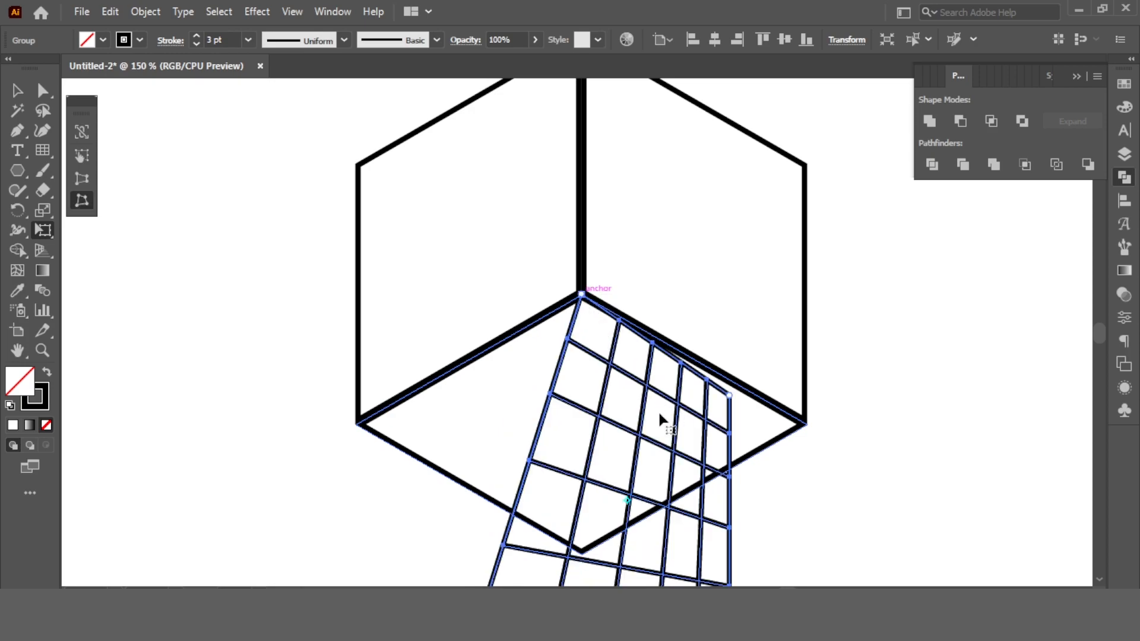
{"action": "left_click_drag", "start_coordinate": [731, 397], "coordinate": [805, 425]}
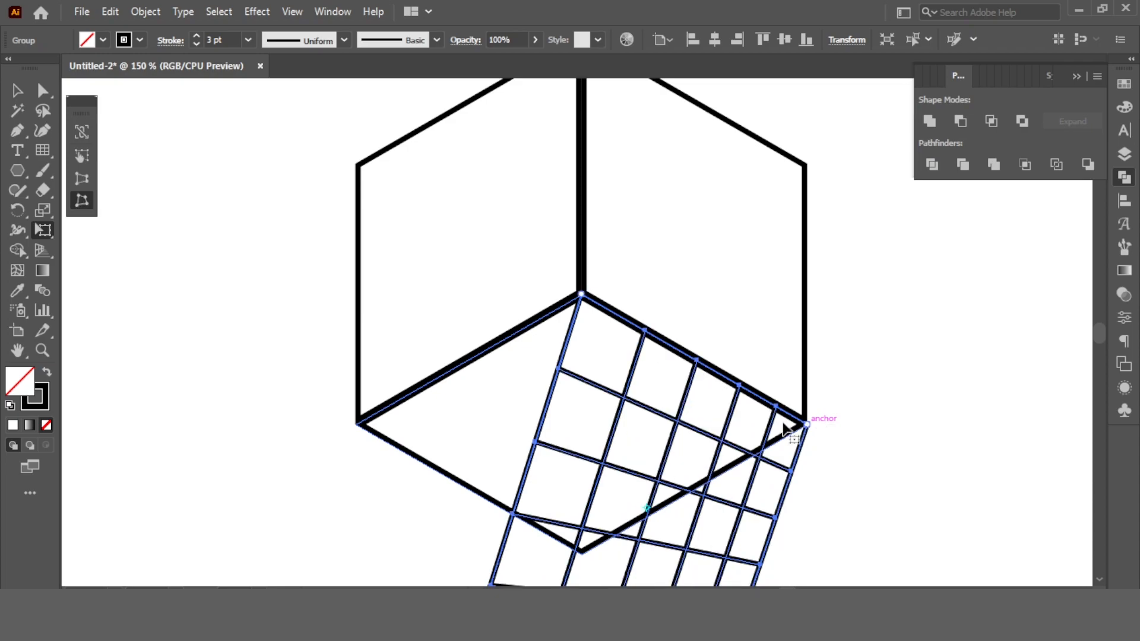
{"action": "scroll", "coordinate": [483, 364], "scroll_direction": "down", "scroll_amount": 5}
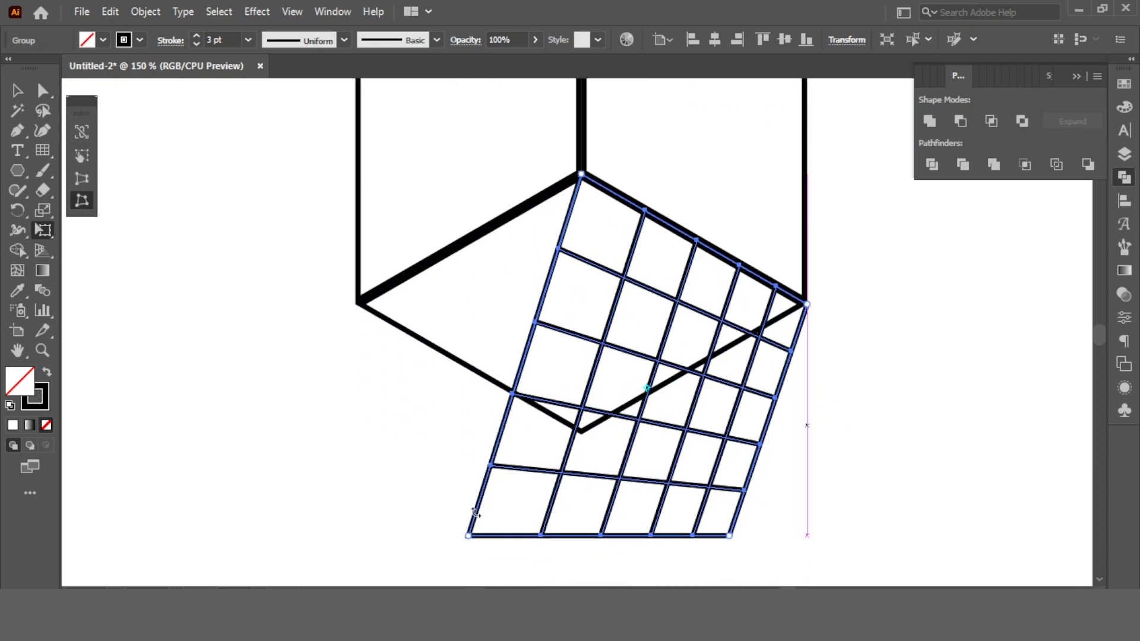
{"action": "left_click_drag", "start_coordinate": [469, 538], "coordinate": [360, 304]}
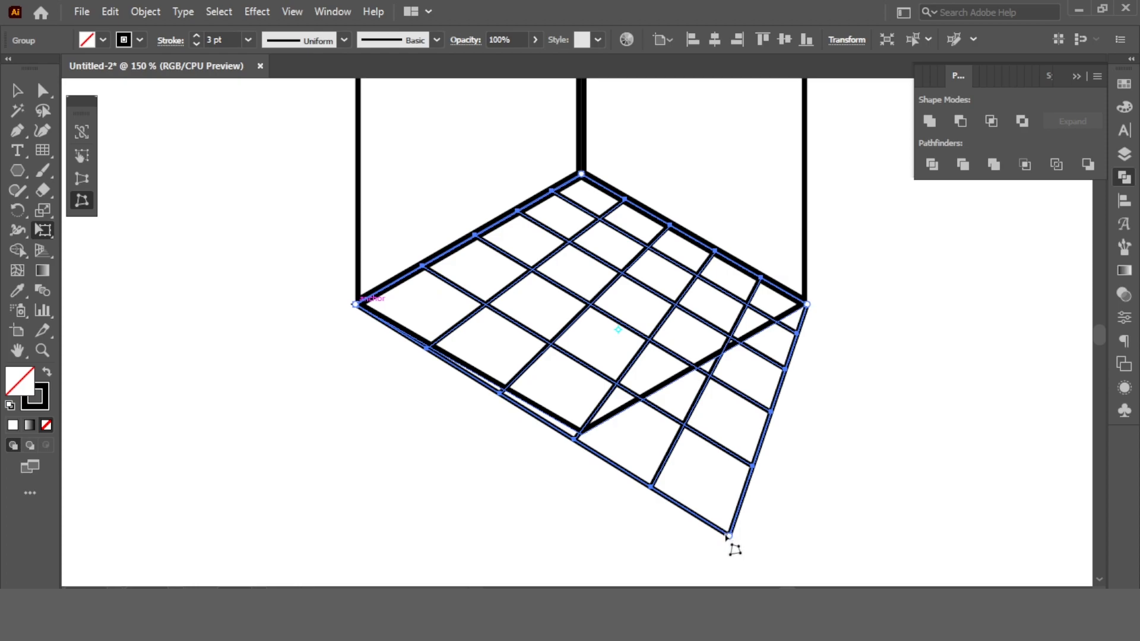
{"action": "left_click_drag", "start_coordinate": [730, 537], "coordinate": [581, 435]}
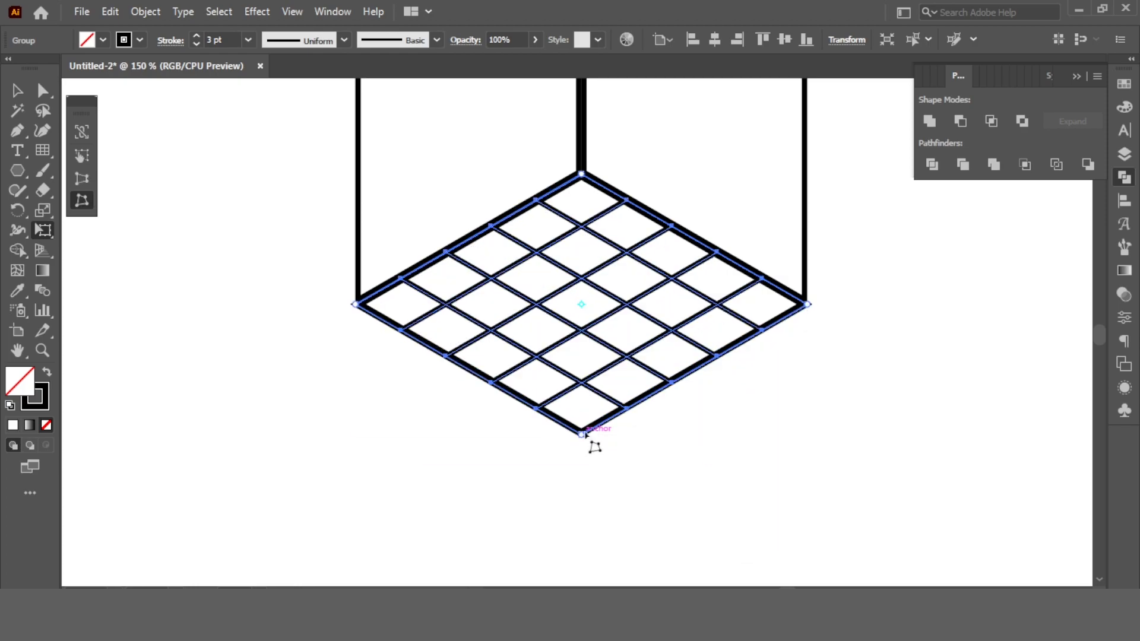
{"action": "key", "text": "v"}
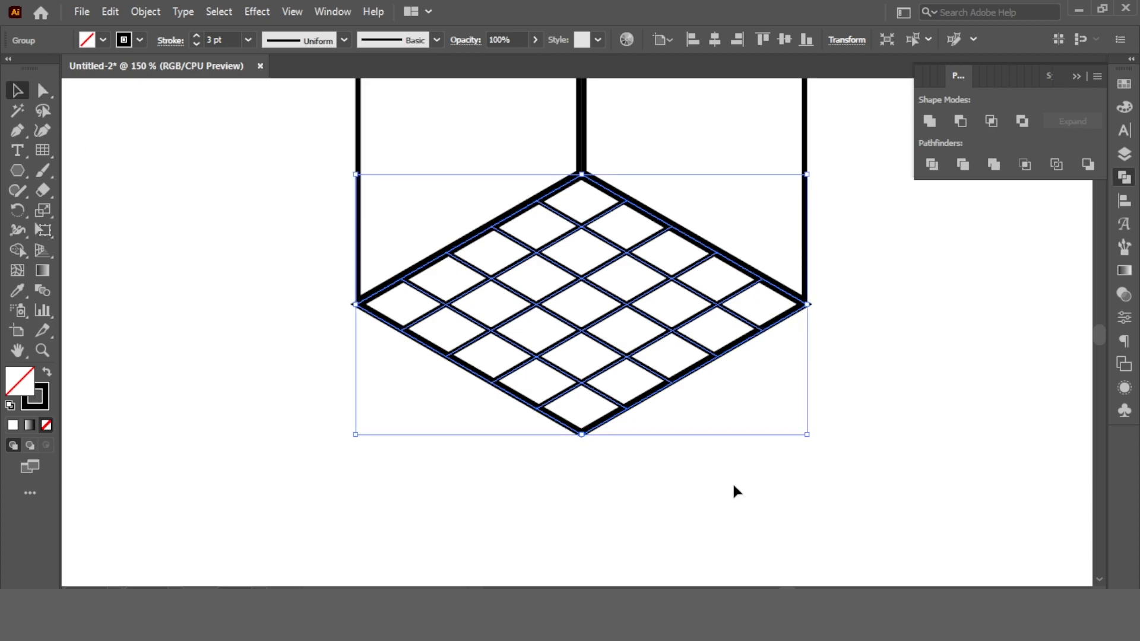
{"action": "left_click", "coordinate": [742, 478]}
{"action": "scroll", "coordinate": [744, 484], "scroll_direction": "up", "scroll_amount": 2}
{"action": "key", "text": "ctrl+0"}
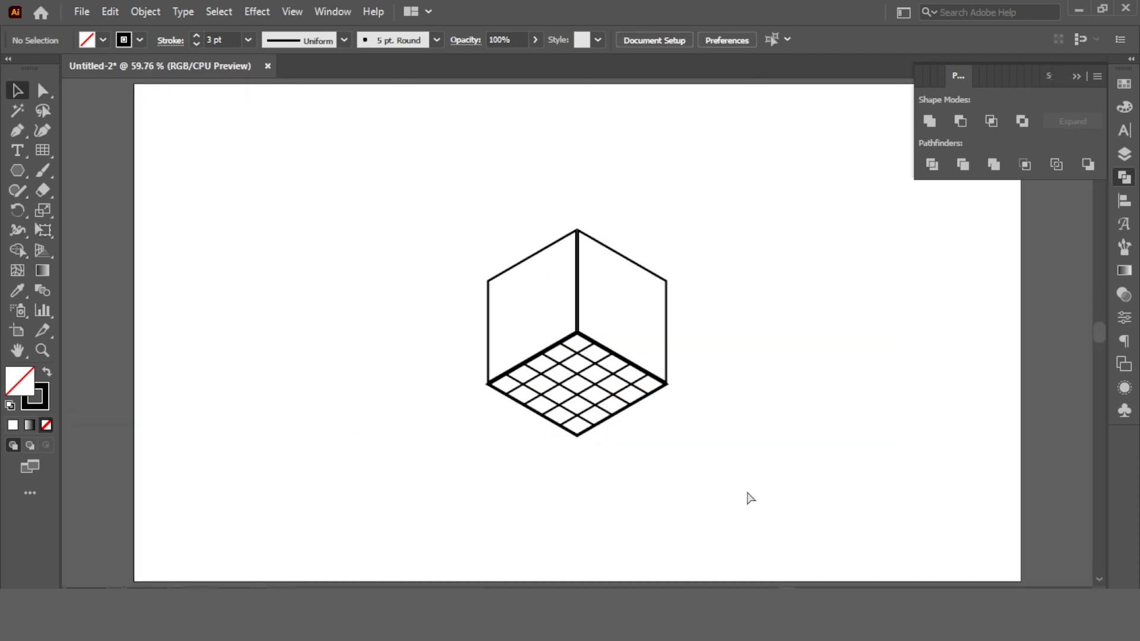
{"action": "key", "text": "ctrl+equal"}
{"action": "key", "text": "ctrl+equal"}
{"action": "key", "text": "ctrl+equal"}
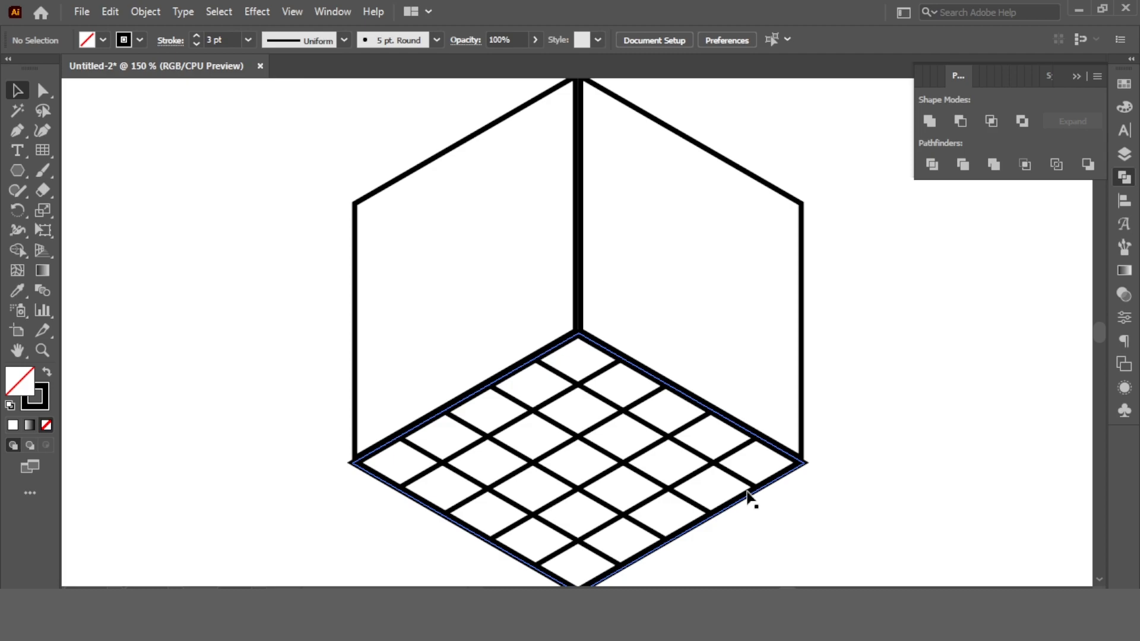
Align the stroke of the distorted grid on the cube's bottom face to the inside
{"action": "left_click", "coordinate": [712, 460]}
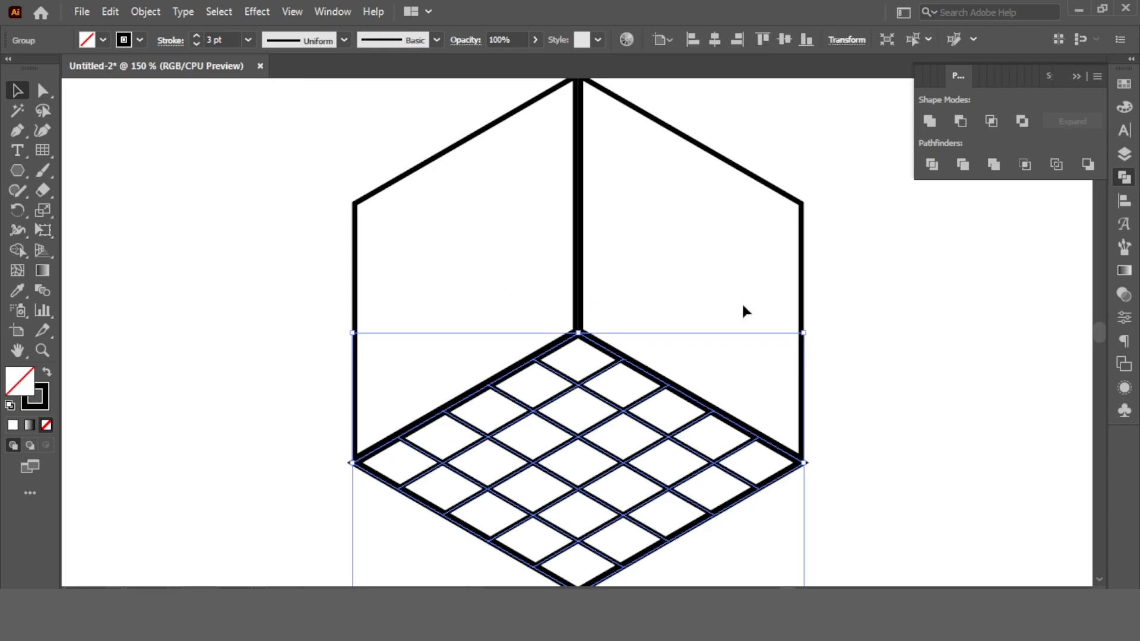
{"action": "left_click_drag", "start_coordinate": [843, 223], "coordinate": [447, 437]}
{"action": "left_click", "coordinate": [891, 465]}
{"action": "left_click", "coordinate": [677, 445]}
{"action": "left_click", "coordinate": [172, 41]}
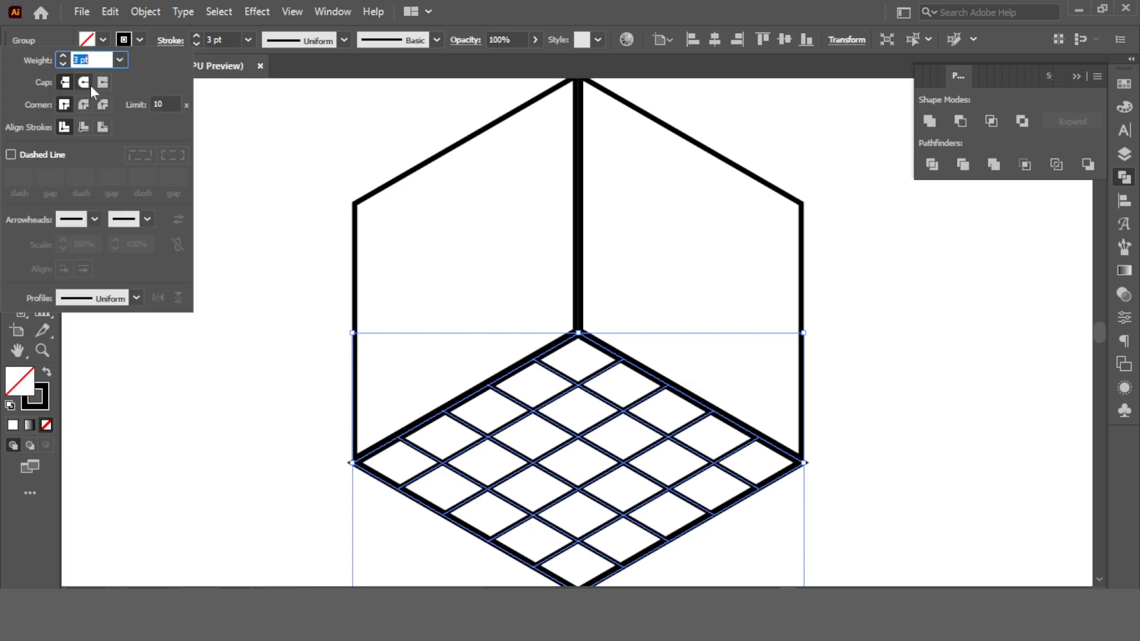
{"action": "left_click", "coordinate": [83, 128]}
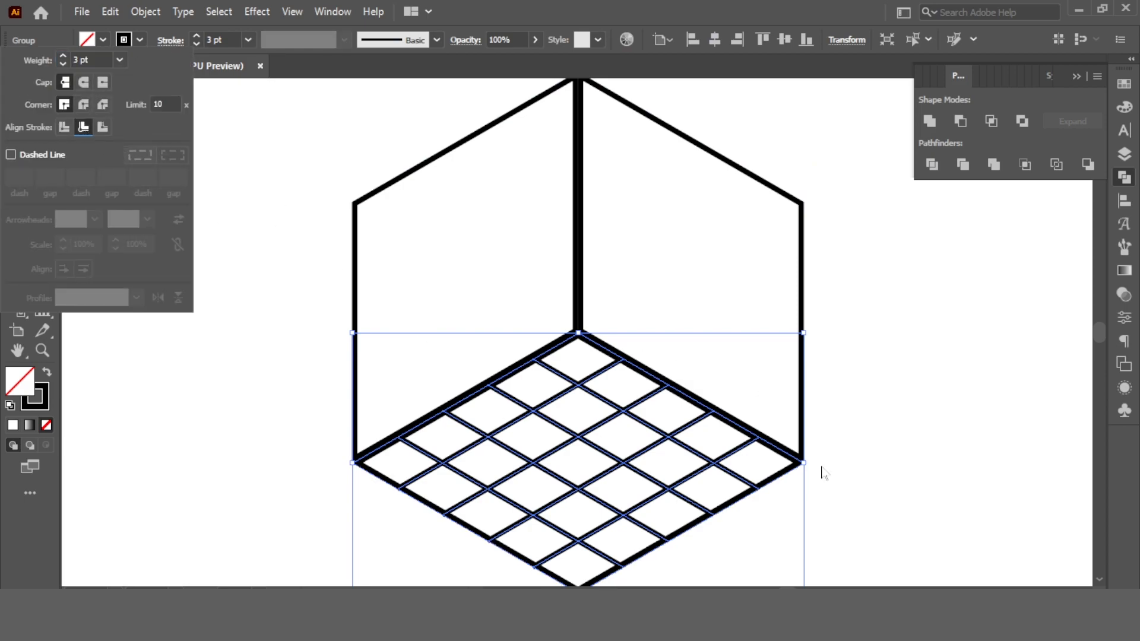
{"action": "left_click", "coordinate": [929, 466]}
{"action": "left_click", "coordinate": [932, 463]}
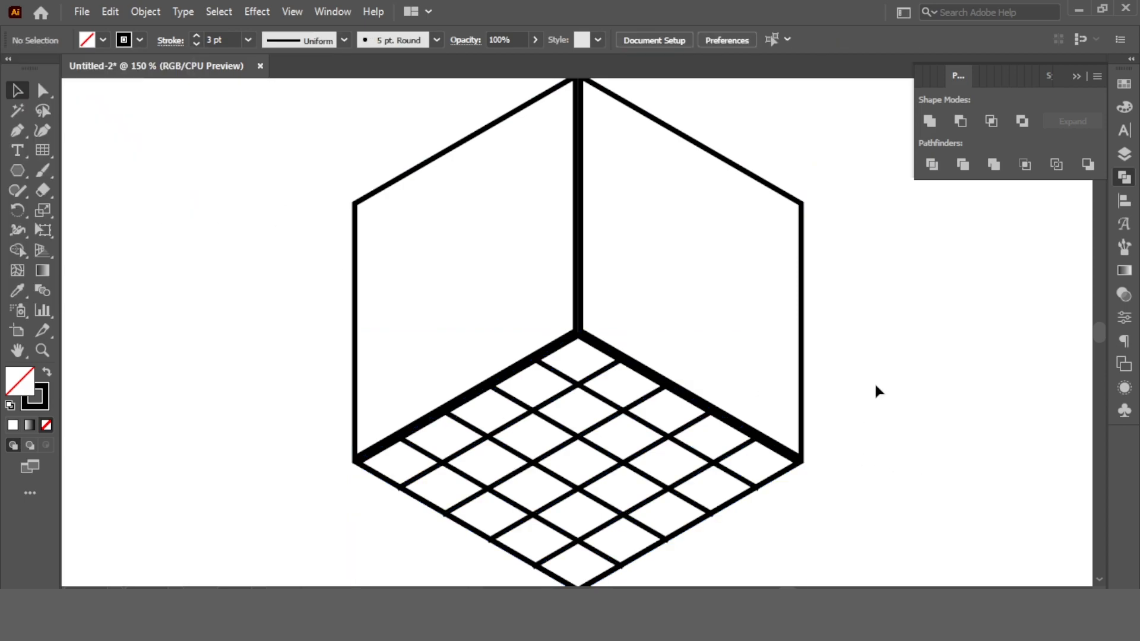
With the Shape Builder and a cyan-blue fill, merge the grid's first, third and fifth rows into three solid diagonal stripes
{"action": "left_click", "coordinate": [623, 414]}
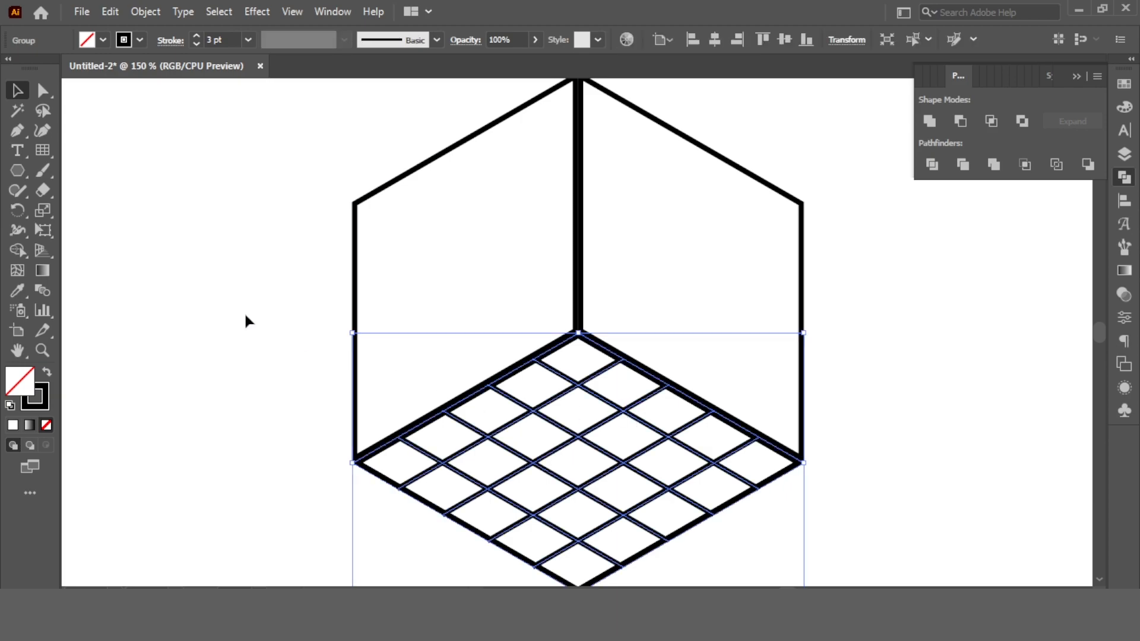
{"action": "left_click", "coordinate": [18, 250]}
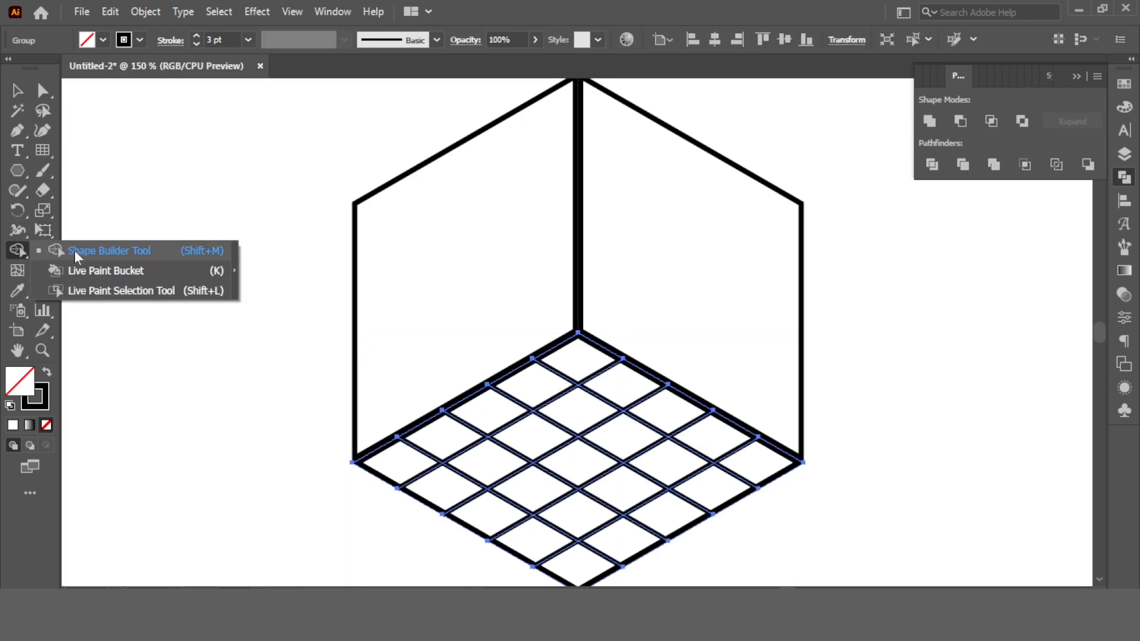
{"action": "left_click", "coordinate": [103, 40]}
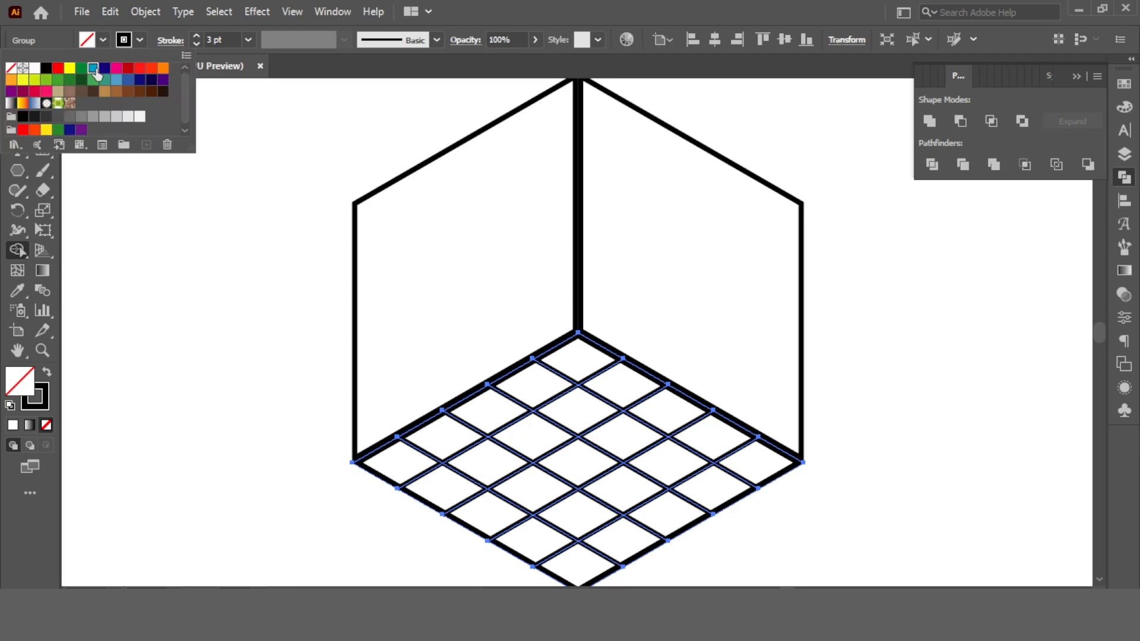
{"action": "left_click", "coordinate": [101, 144]}
{"action": "mouse_move", "coordinate": [580, 369]}
{"action": "left_mouse_down"}
{"action": "mouse_move", "coordinate": [567, 365]}
{"action": "mouse_move", "coordinate": [404, 467]}
{"action": "left_mouse_up"}
{"action": "left_click_drag", "start_coordinate": [689, 407], "coordinate": [525, 515]}
{"action": "mouse_move", "coordinate": [757, 462]}
{"action": "left_mouse_down"}
{"action": "mouse_move", "coordinate": [598, 535]}
{"action": "mouse_move", "coordinate": [585, 573]}
{"action": "left_mouse_up"}
Directly select the three blue stripes inside the grid group and cut them to the clipboard
{"action": "left_click", "coordinate": [42, 90]}
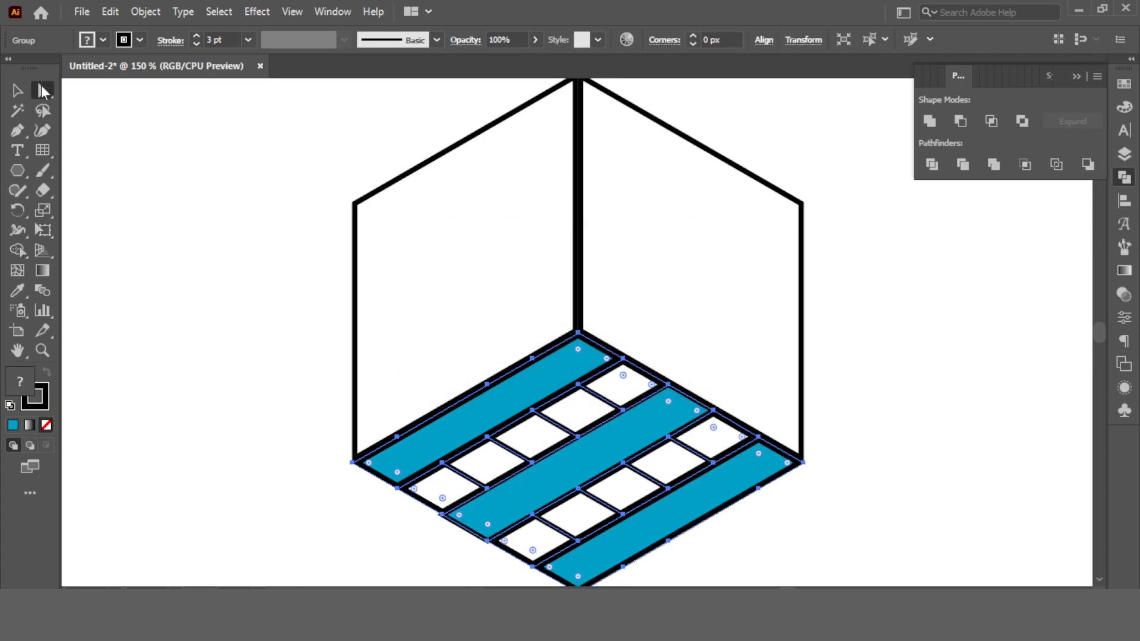
{"action": "left_click", "coordinate": [220, 243]}
{"action": "left_click", "coordinate": [573, 371], "text": "shift"}
{"action": "left_click", "coordinate": [659, 415], "text": "shift"}
{"action": "left_click", "coordinate": [754, 456], "text": "shift"}
{"action": "left_click", "coordinate": [754, 456], "text": "shift"}
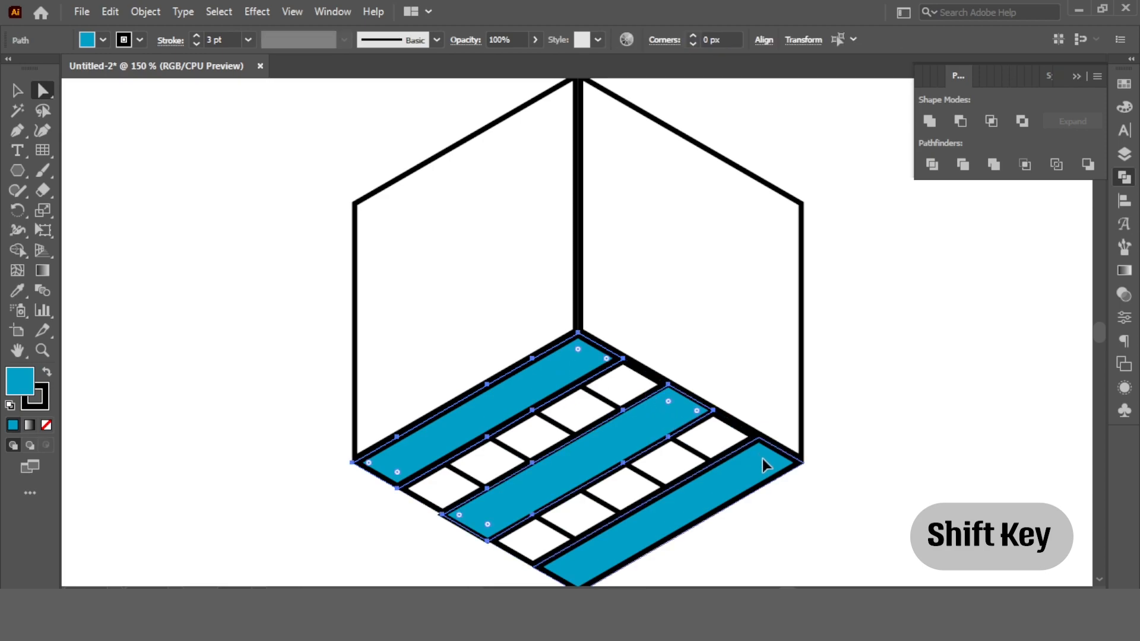
{"action": "left_click", "coordinate": [109, 13]}
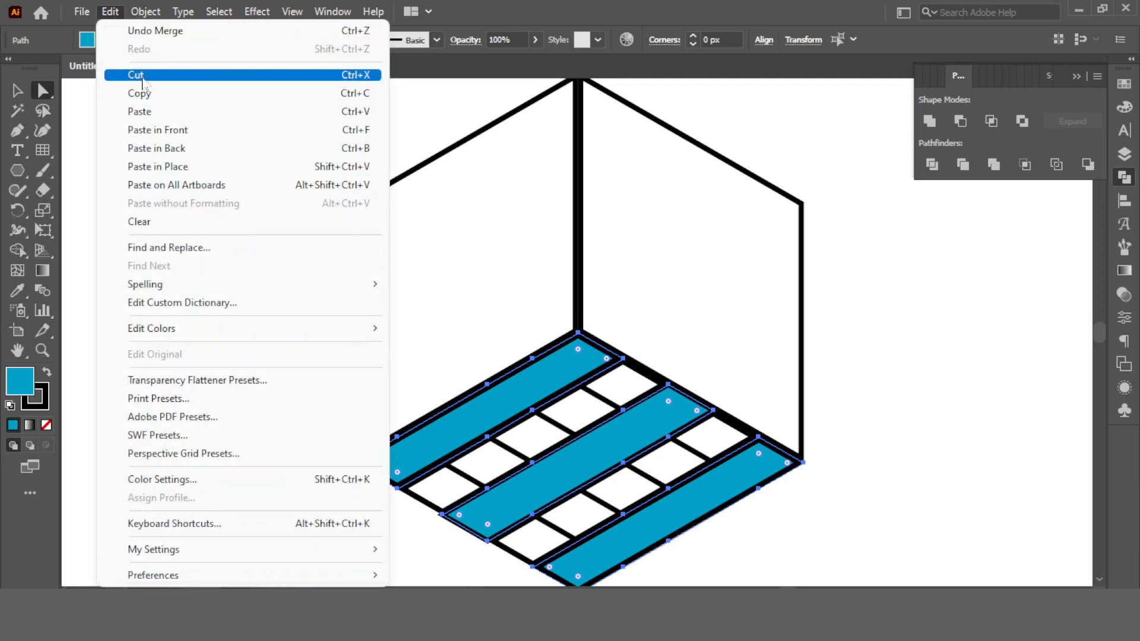
{"action": "left_click", "coordinate": [142, 75]}
Delete the leftover grid cells and paste the three cut stripes back in place on the bottom face
{"action": "left_click", "coordinate": [14, 91]}
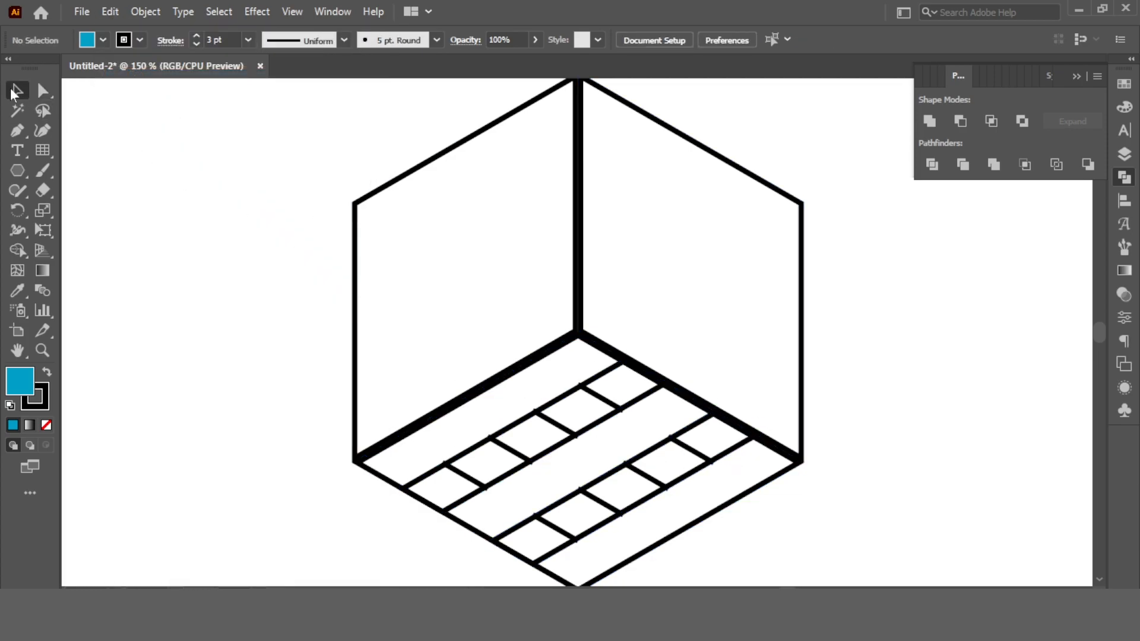
{"action": "left_click", "coordinate": [571, 393]}
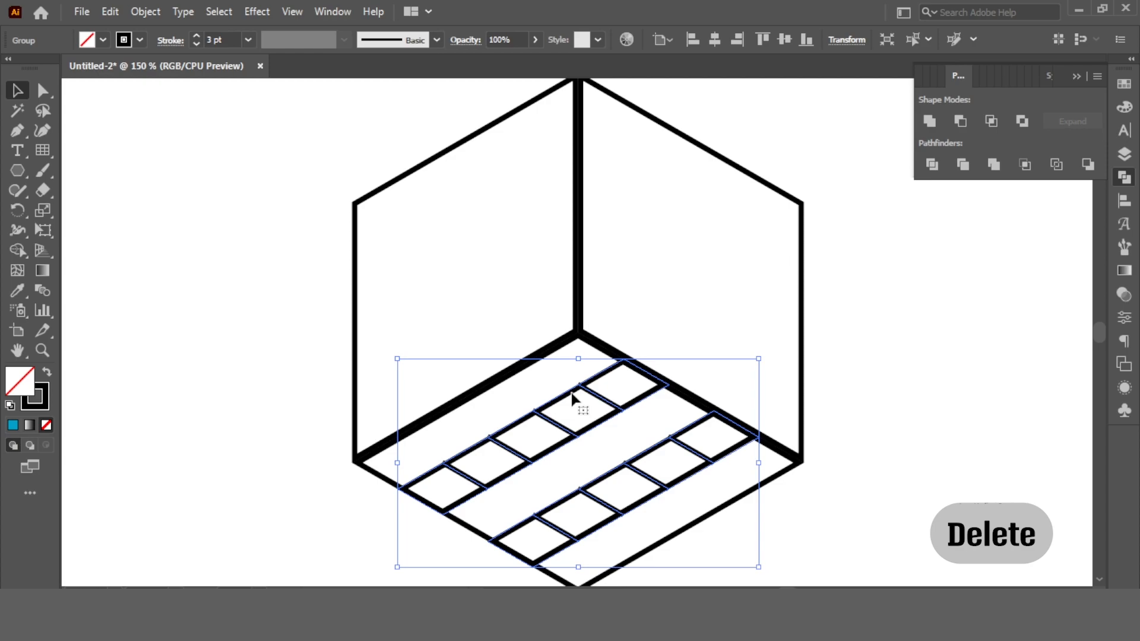
{"action": "key", "text": "Delete"}
{"action": "left_click", "coordinate": [110, 11]}
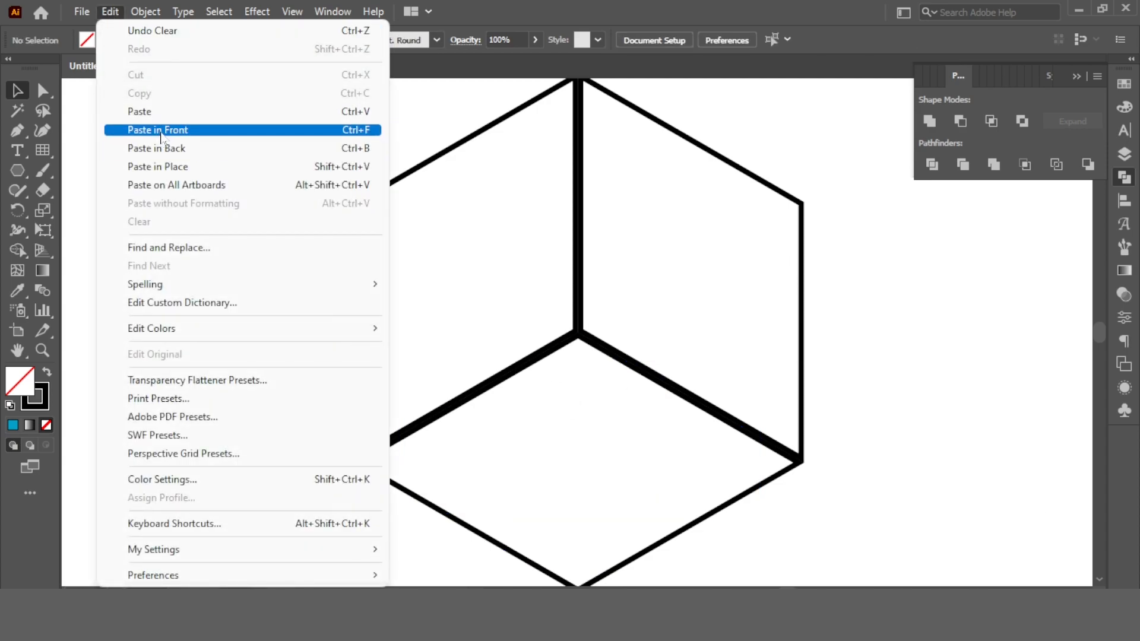
{"action": "left_click", "coordinate": [164, 167]}
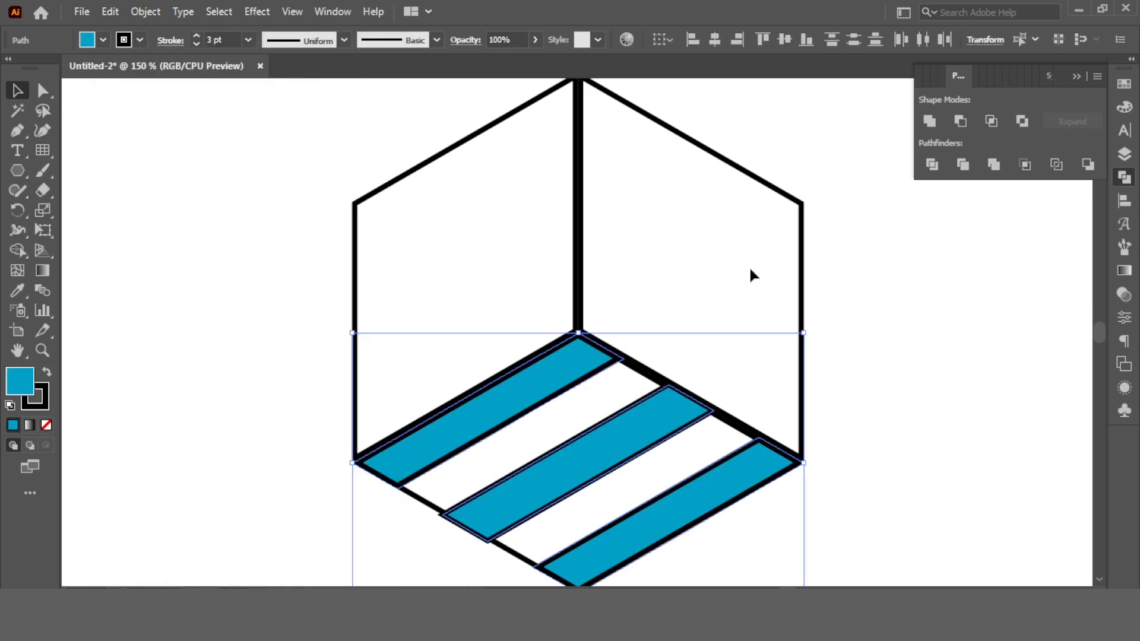
{"action": "left_click", "coordinate": [921, 378]}
Set the stroke of the three blue stripes to none and delete the outline of the cube's bottom face
{"action": "left_click", "coordinate": [626, 436]}
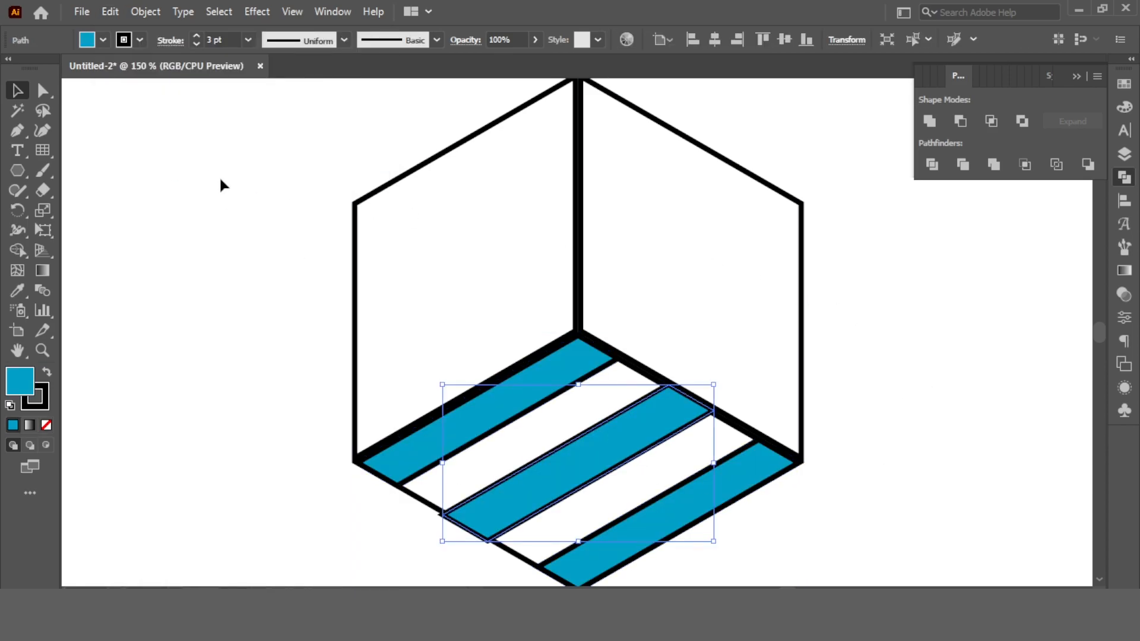
{"action": "left_click", "coordinate": [535, 405], "text": "shift"}
{"action": "left_click", "coordinate": [719, 487], "text": "shift"}
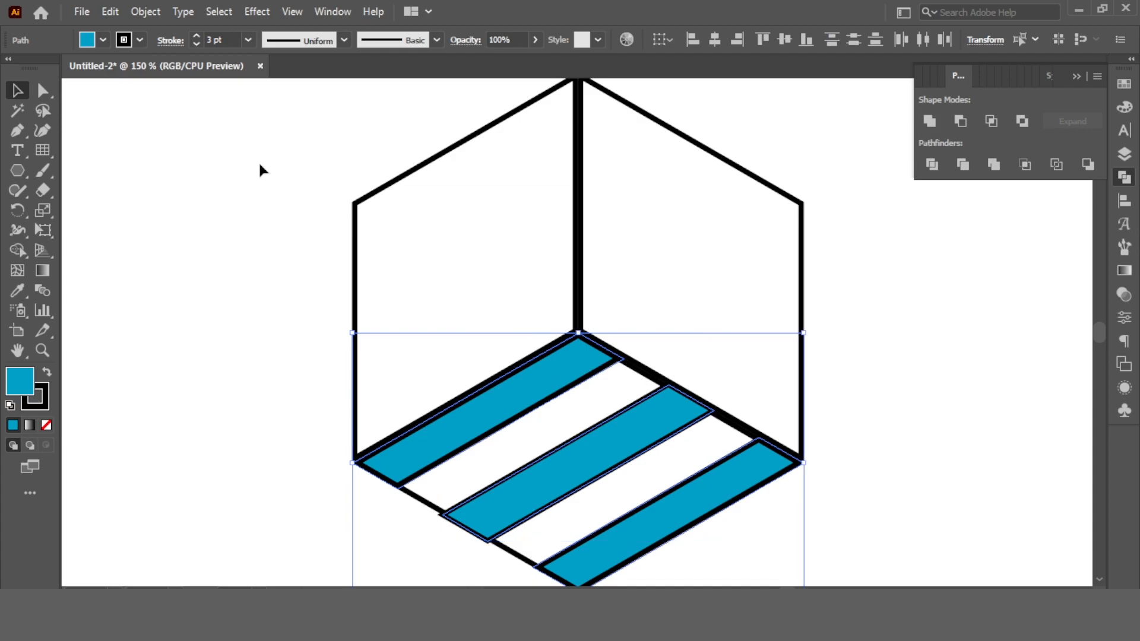
{"action": "left_click", "coordinate": [142, 40]}
{"action": "left_click", "coordinate": [11, 68]}
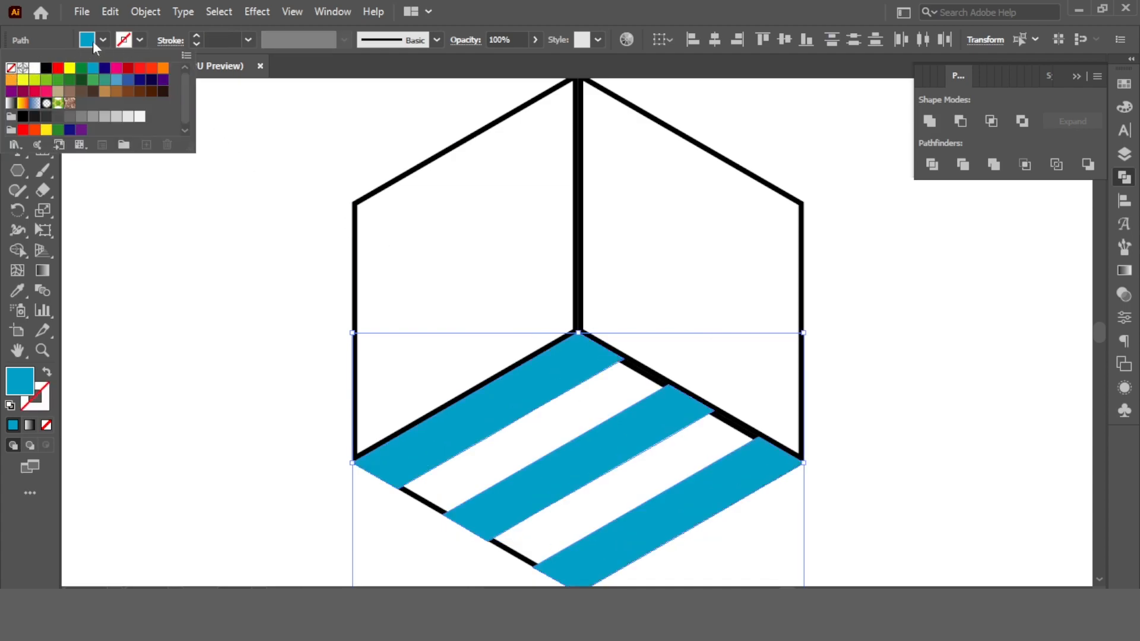
{"action": "left_click", "coordinate": [260, 381]}
{"action": "left_click", "coordinate": [260, 382]}
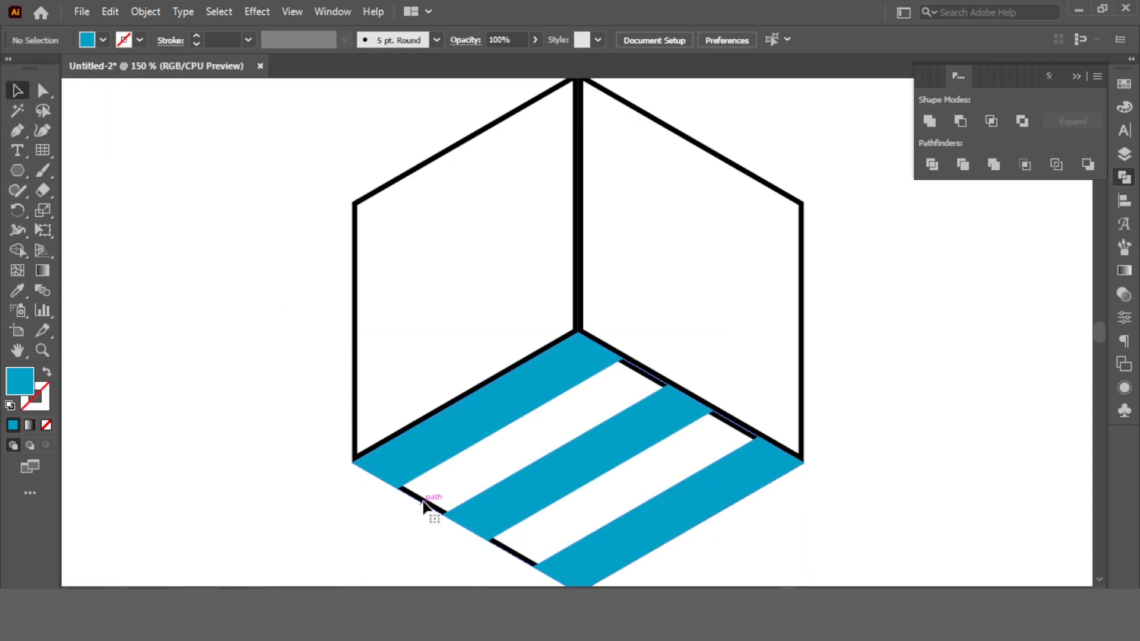
{"action": "left_click", "coordinate": [423, 504]}
{"action": "key", "text": "Delete"}
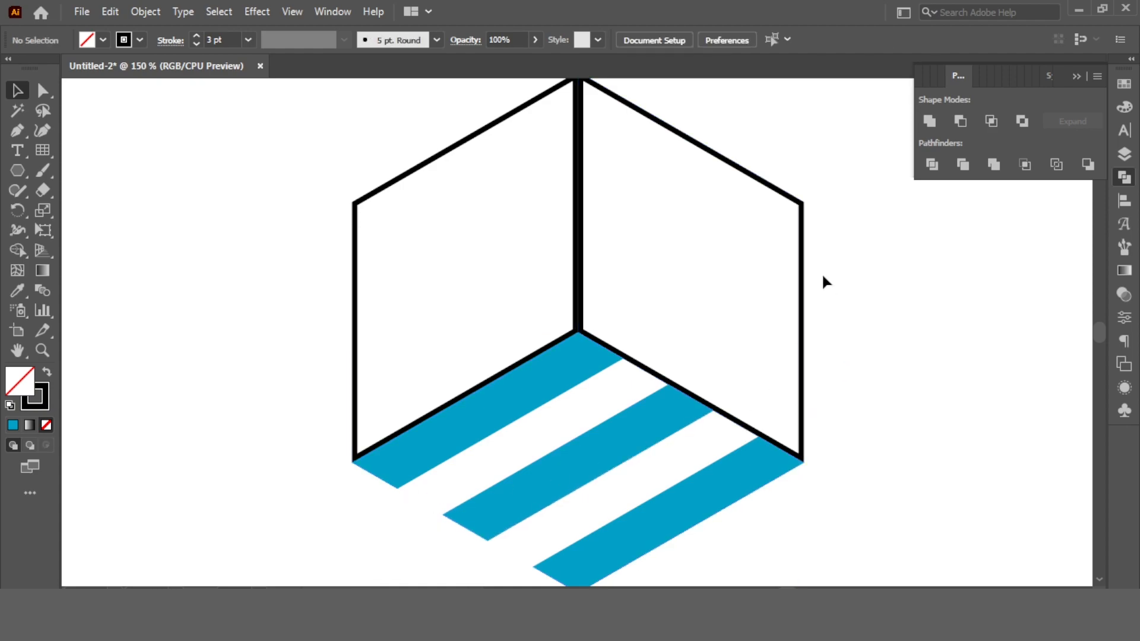
Swap the fill and stroke of the cube's right face to make it solid black
{"action": "left_click", "coordinate": [659, 181]}
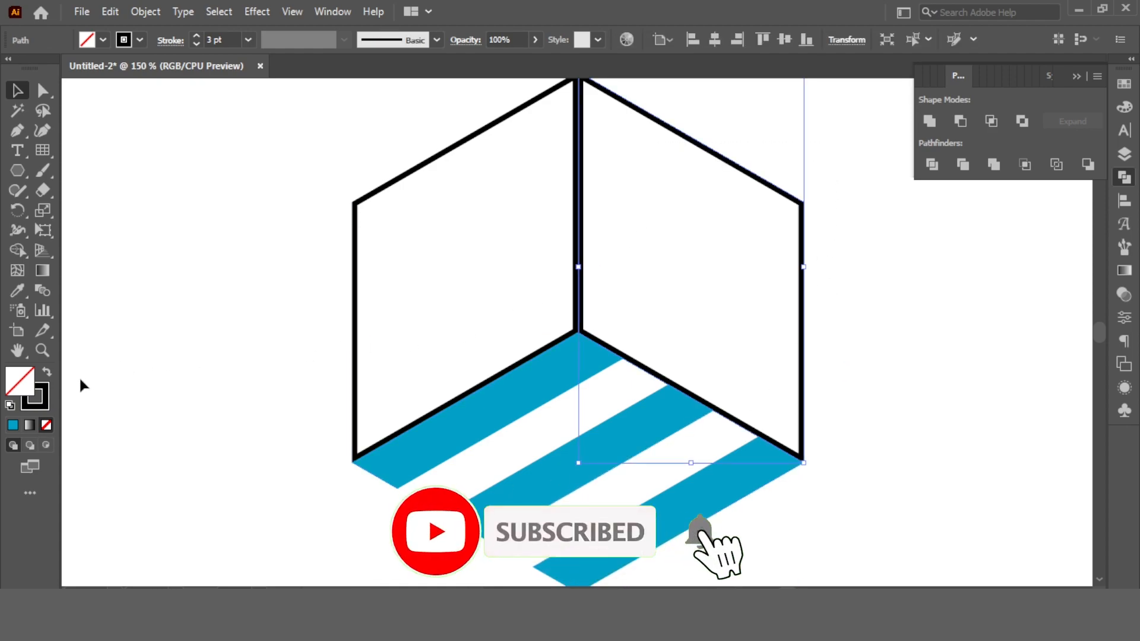
{"action": "left_click", "coordinate": [48, 372]}
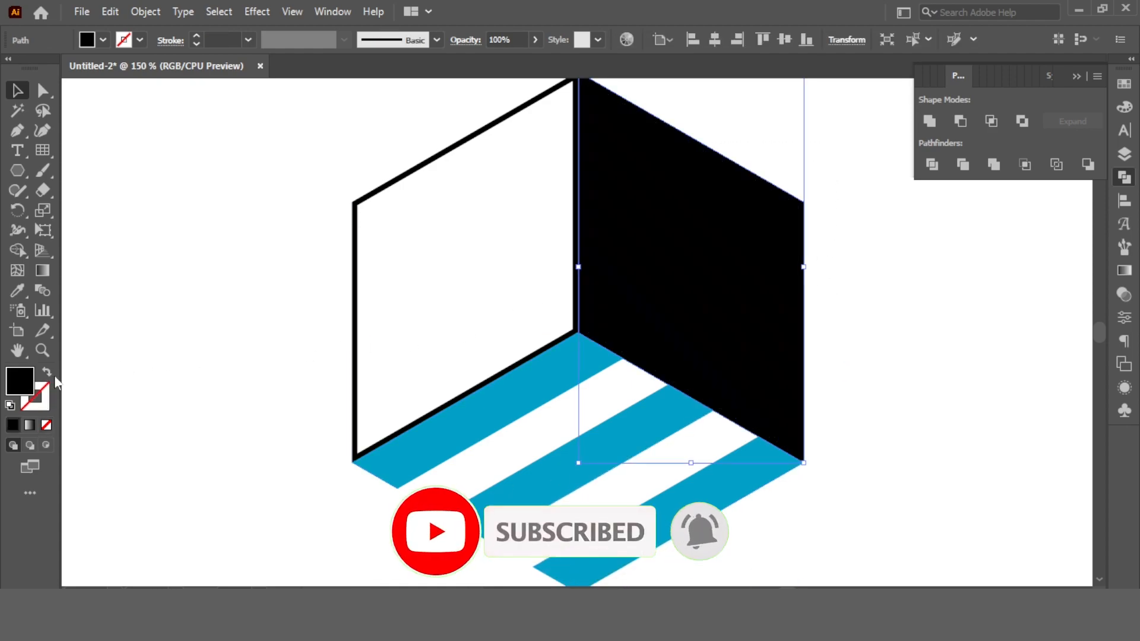
{"action": "left_click", "coordinate": [960, 396]}
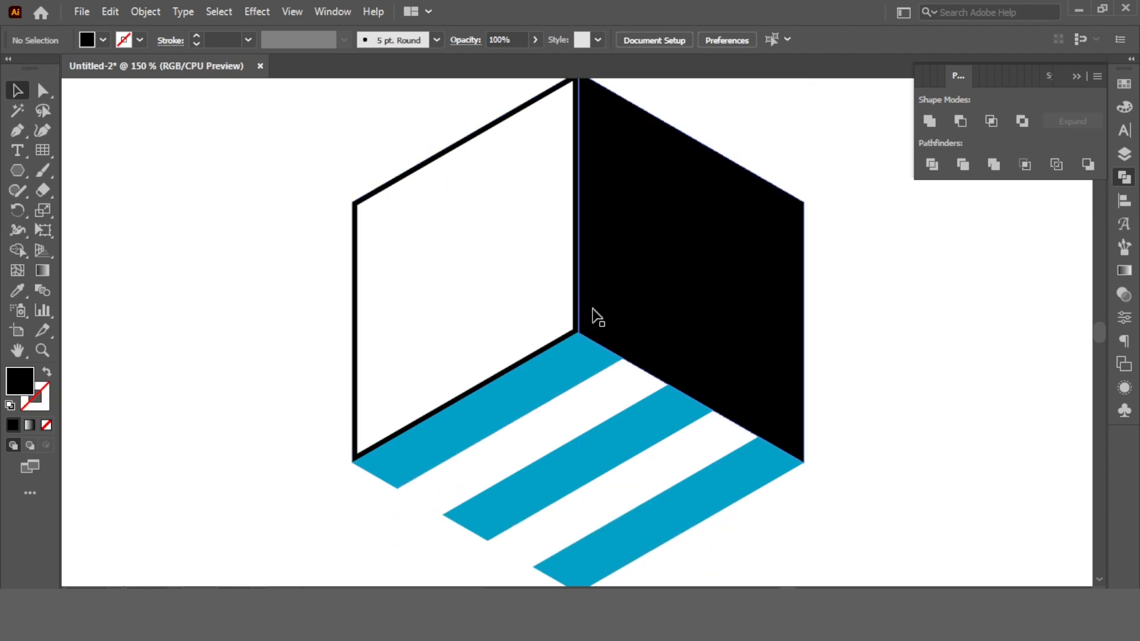
Expand the appearance of the left face's outline and select all of the cube artwork
{"action": "key", "text": "ctrl+minus"}
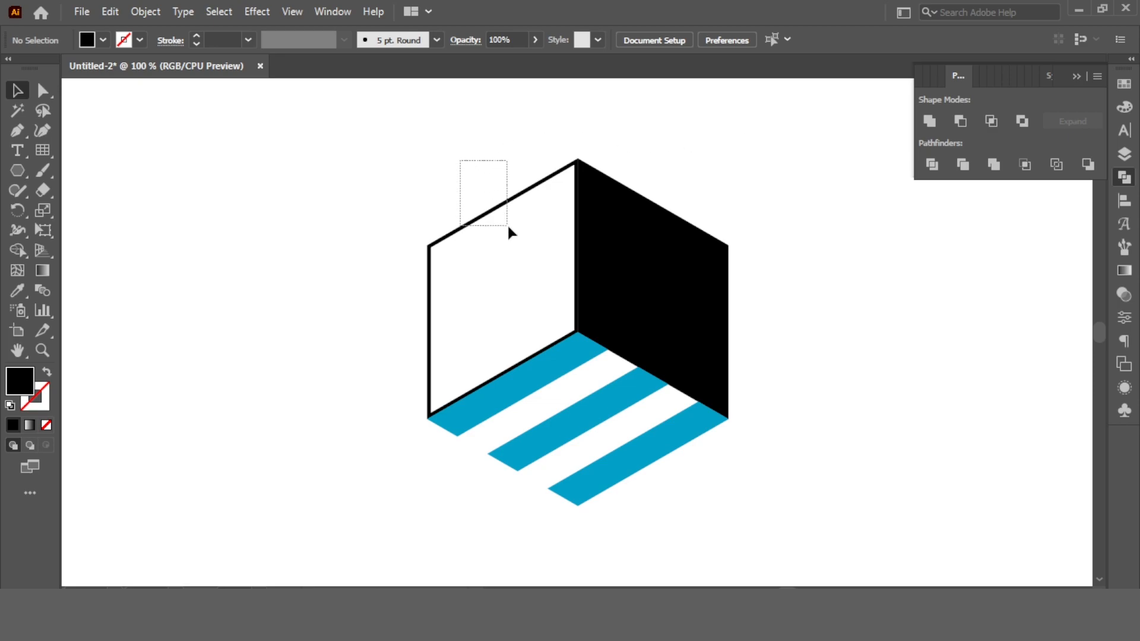
{"action": "left_click_drag", "start_coordinate": [508, 226], "coordinate": [509, 227]}
{"action": "left_click", "coordinate": [144, 12]}
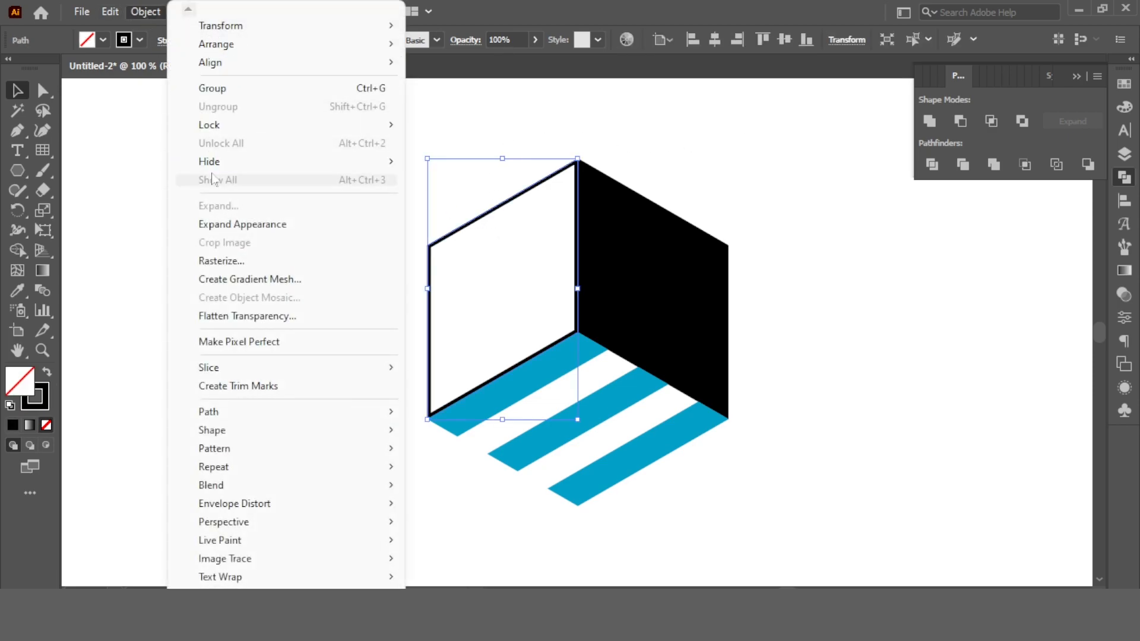
{"action": "left_click", "coordinate": [221, 226]}
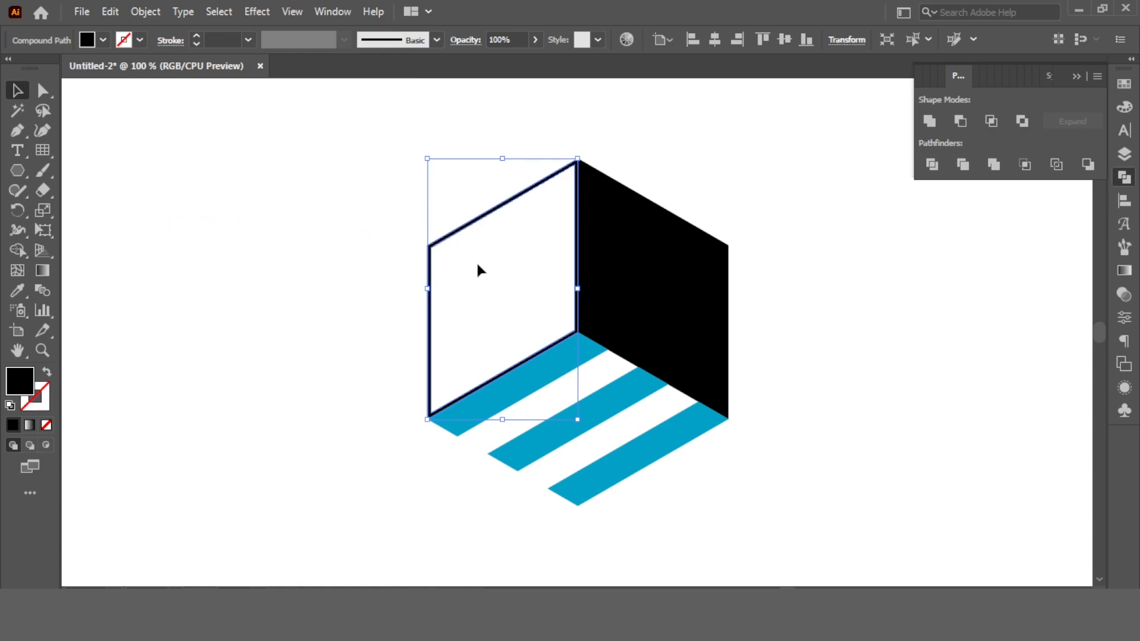
{"action": "left_click_drag", "start_coordinate": [805, 148], "coordinate": [311, 541]}
{"action": "key", "text": "shift+s"}
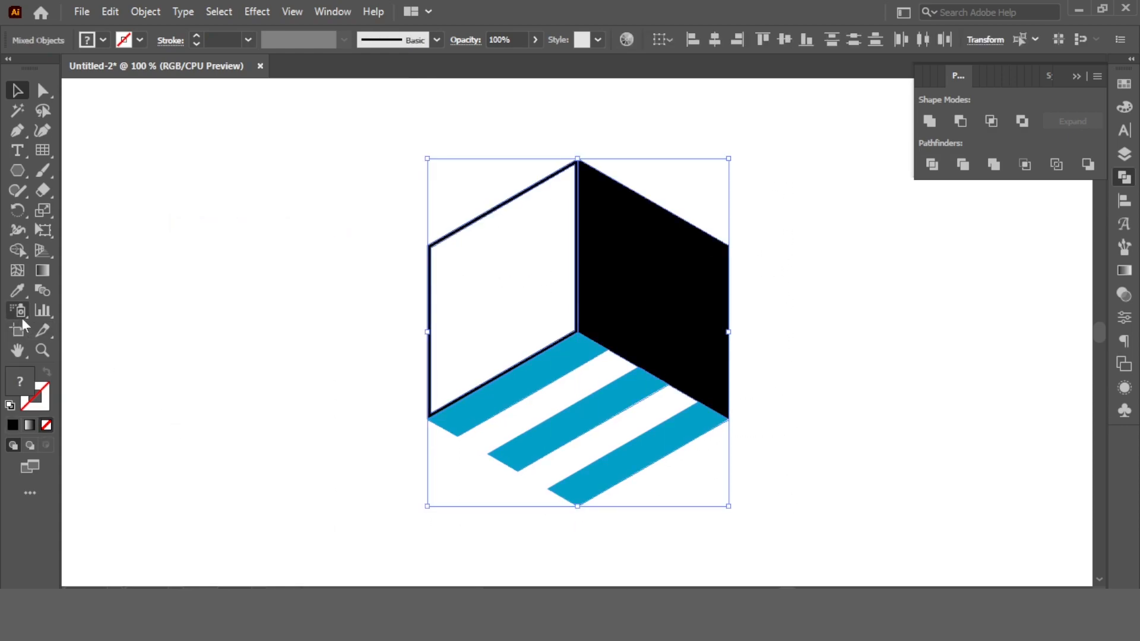
{"action": "left_click", "coordinate": [539, 366]}
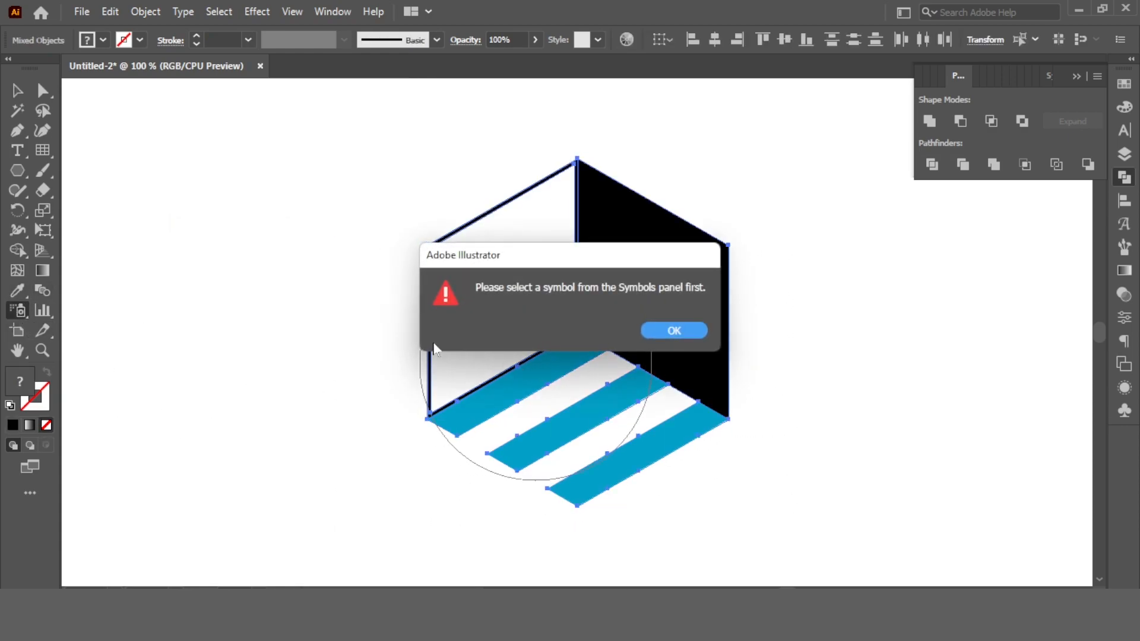
{"action": "left_click", "coordinate": [695, 331]}
{"action": "left_click", "coordinate": [24, 310]}
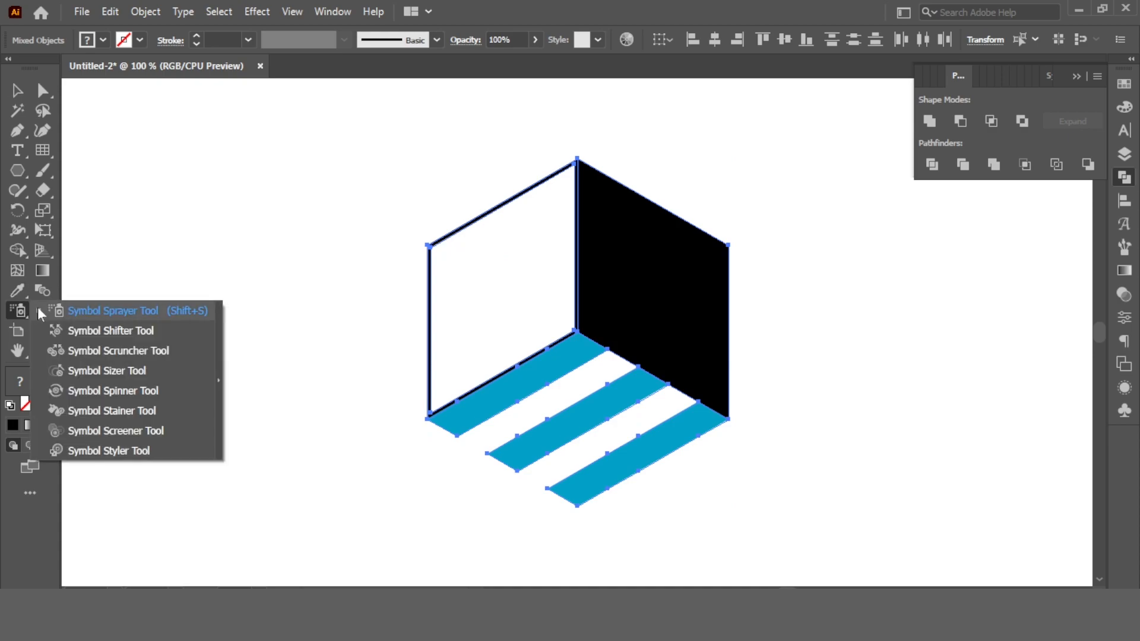
With the Shape Builder, merge the left outline, the right face and the three stripes into one black shape, keeping the left face hollow
{"action": "left_click_drag", "start_coordinate": [18, 250], "coordinate": [60, 252]}
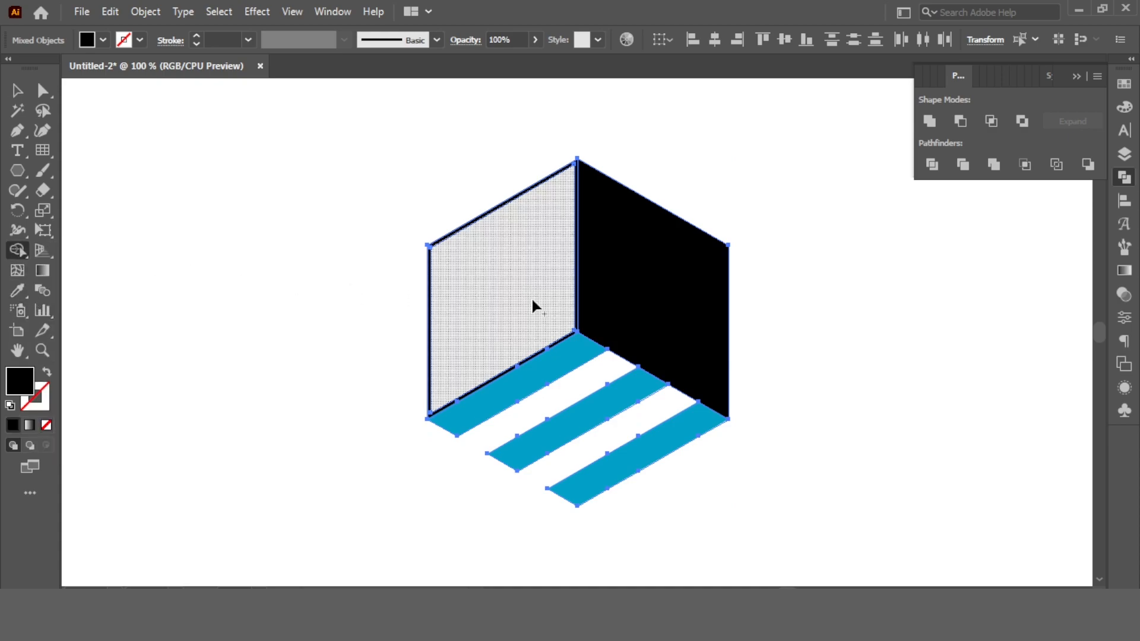
{"action": "mouse_move", "coordinate": [597, 336]}
{"action": "left_mouse_down"}
{"action": "mouse_move", "coordinate": [580, 356]}
{"action": "mouse_move", "coordinate": [651, 368]}
{"action": "mouse_move", "coordinate": [683, 389]}
{"action": "mouse_move", "coordinate": [693, 430]}
{"action": "mouse_move", "coordinate": [624, 394]}
{"action": "left_mouse_up"}
{"action": "mouse_move", "coordinate": [527, 285]}
{"action": "left_mouse_down"}
{"action": "mouse_move", "coordinate": [577, 255]}
{"action": "mouse_move", "coordinate": [587, 279]}
{"action": "left_mouse_up"}
{"action": "key", "text": "ctrl+z"}
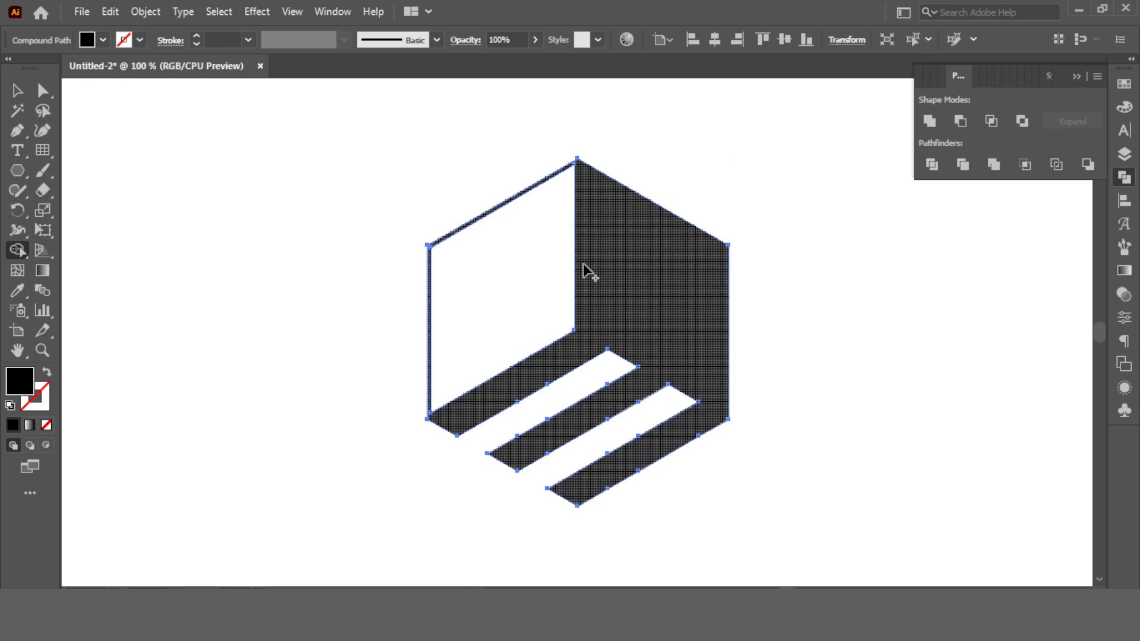
Select the whole merged cube shape and fill it with the light blue swatch
{"action": "left_click", "coordinate": [14, 93]}
{"action": "left_click", "coordinate": [276, 185]}
{"action": "left_click_drag", "start_coordinate": [802, 183], "coordinate": [415, 416]}
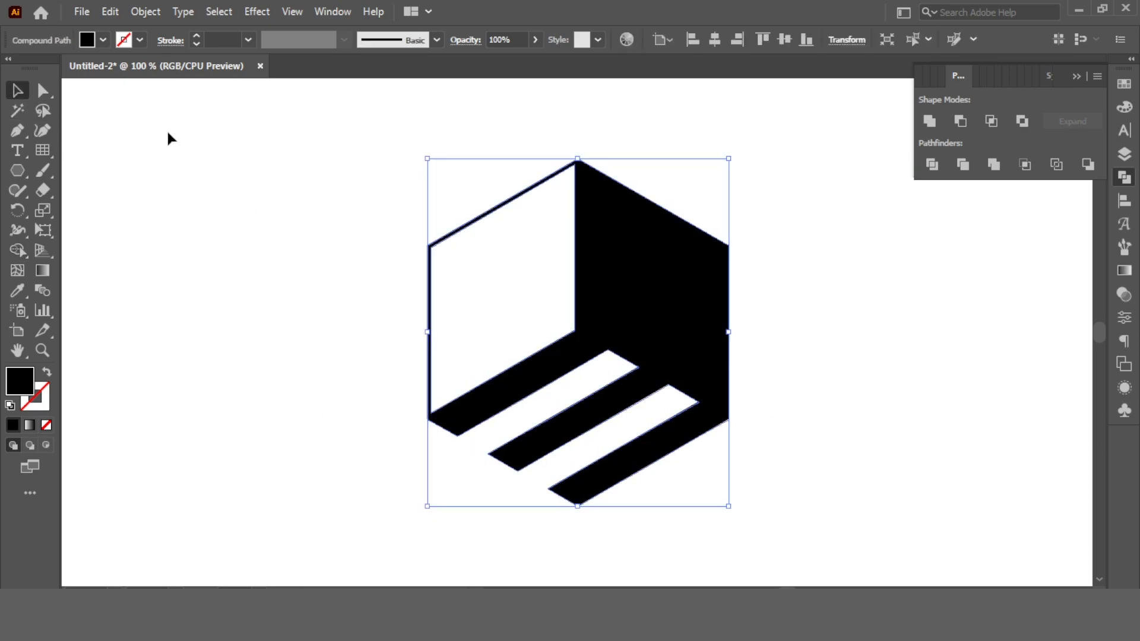
{"action": "left_click", "coordinate": [104, 41]}
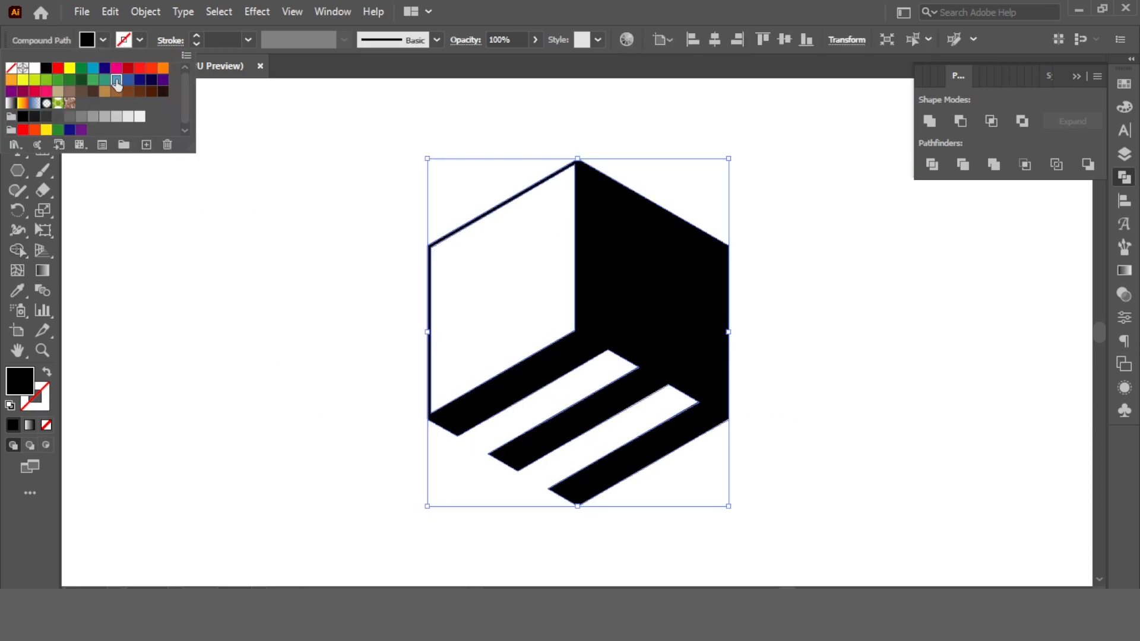
{"action": "left_click", "coordinate": [115, 81]}
{"action": "left_click", "coordinate": [807, 229]}
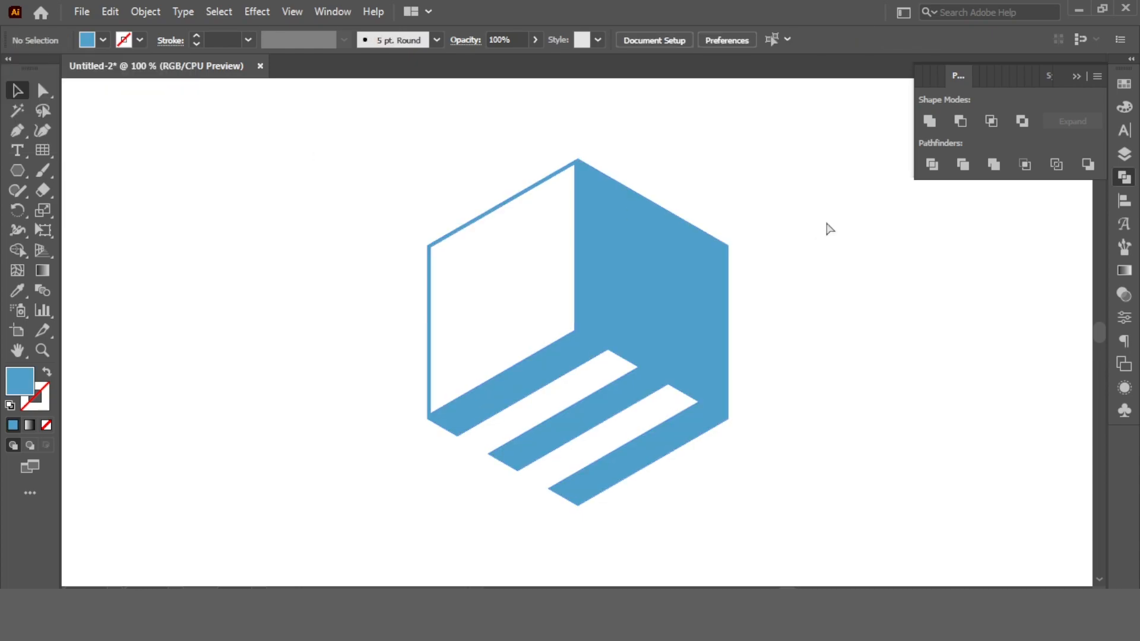
Fit the artboard in the window and scale the cube logo up proportionally from its center
{"action": "key", "text": "ctrl+0"}
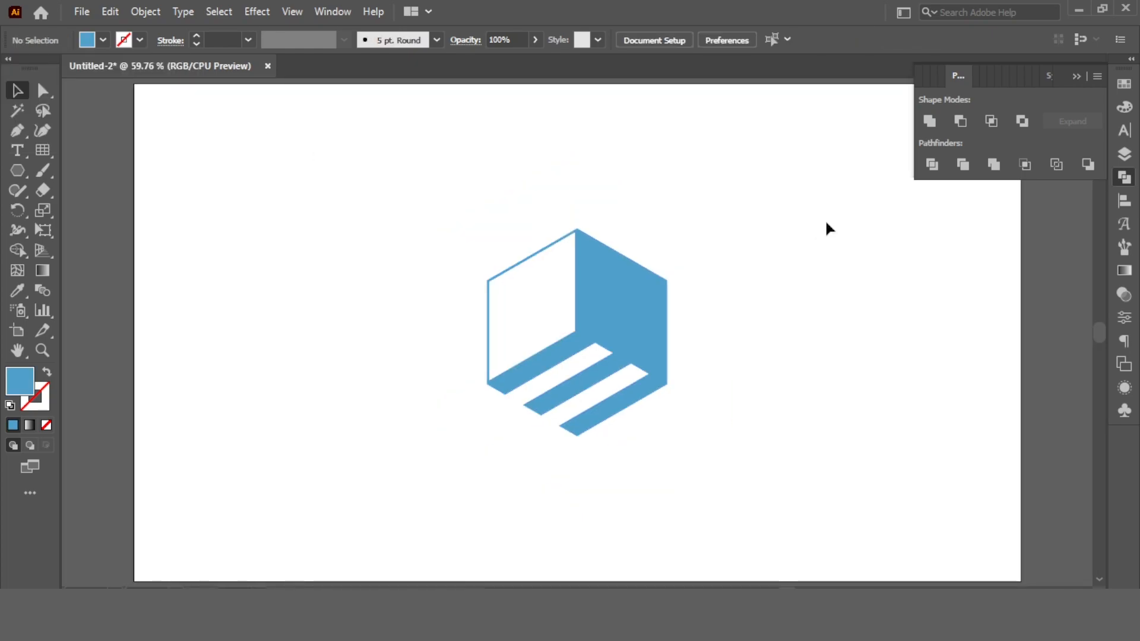
{"action": "left_click", "coordinate": [641, 278]}
{"action": "left_click_drag", "start_coordinate": [669, 229], "coordinate": [738, 186]}
{"action": "left_click", "coordinate": [798, 239]}
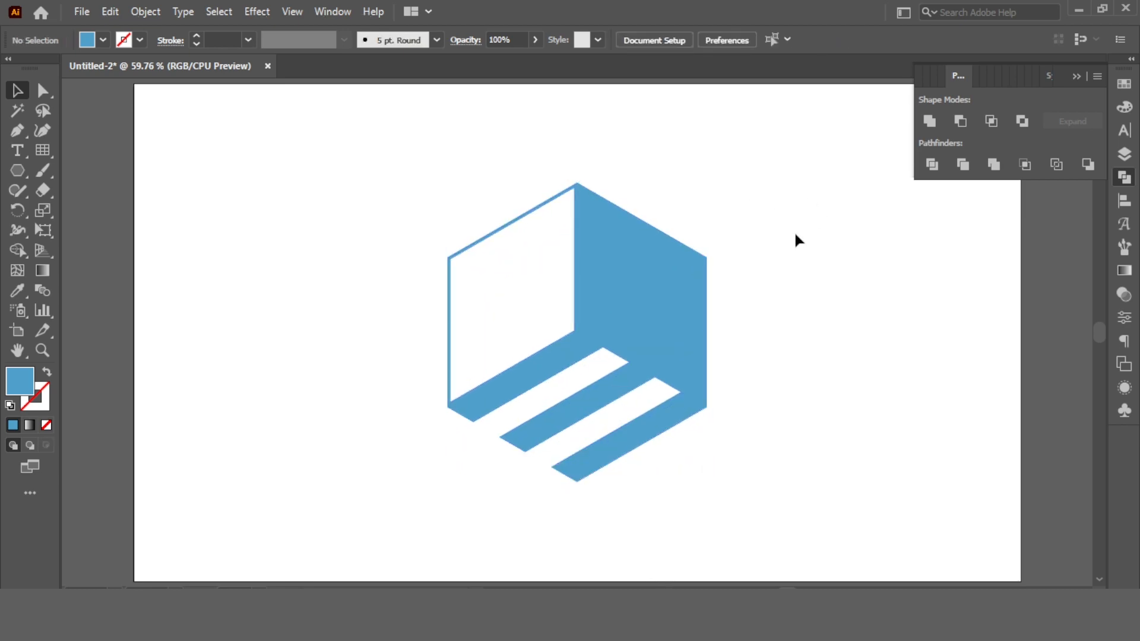
Collapse the Pathfinder options and leave the cube logo deselected
{"action": "left_click", "coordinate": [685, 254]}
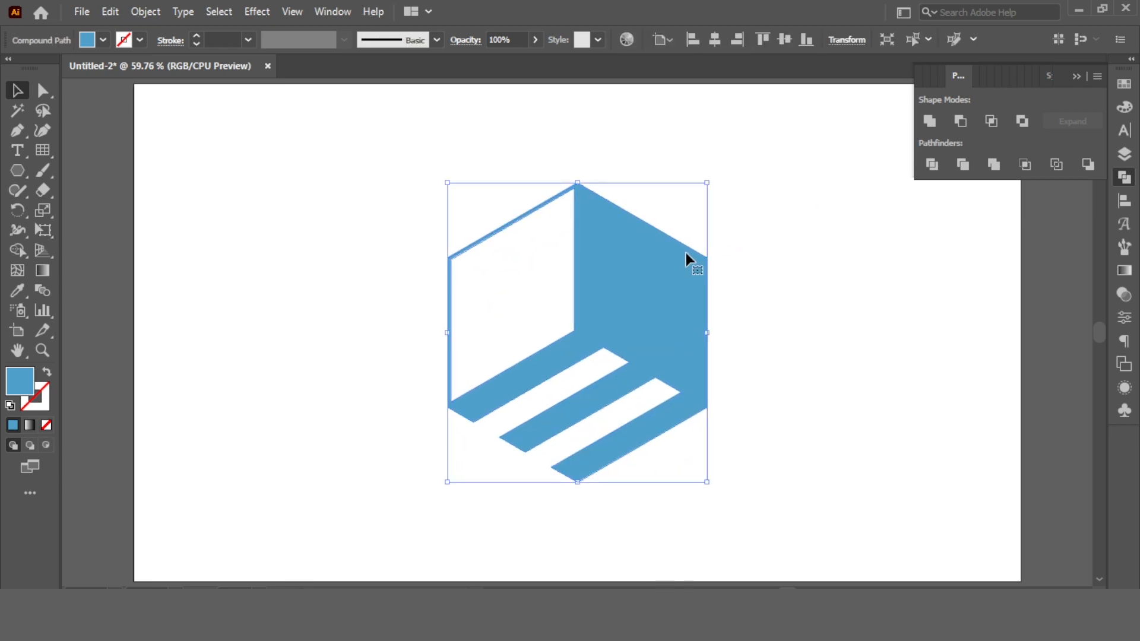
{"action": "left_click", "coordinate": [1079, 78]}
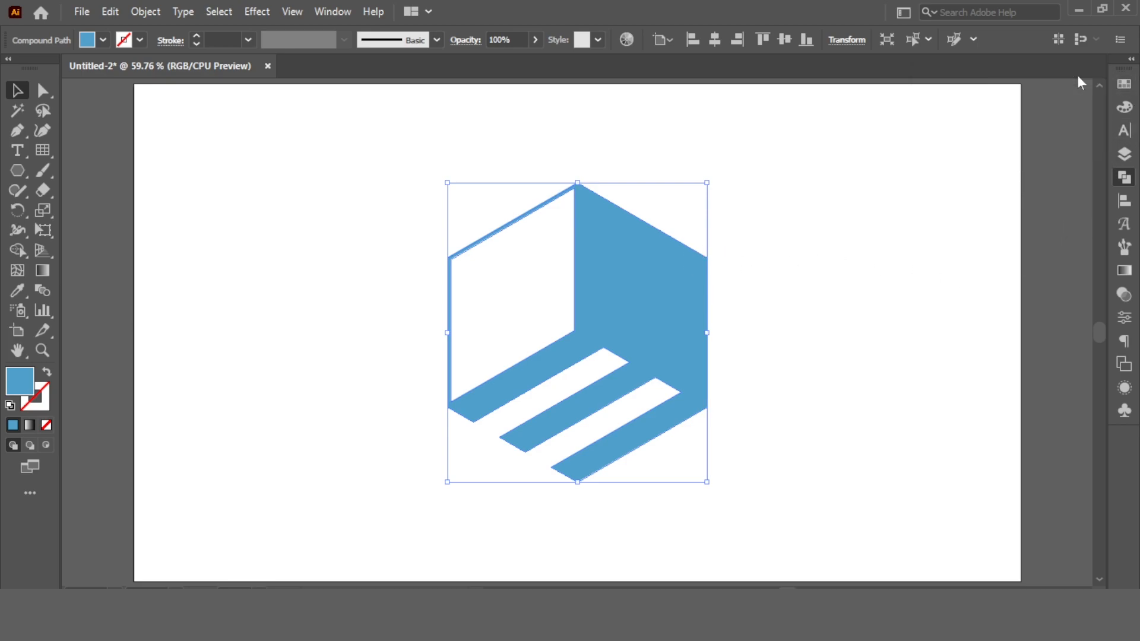
{"action": "left_click", "coordinate": [812, 183]}
Draw a light blue background rectangle covering the whole artboard and send it behind the cube logo
{"action": "left_click", "coordinate": [18, 171]}
{"action": "left_click", "coordinate": [19, 172]}
{"action": "left_click", "coordinate": [67, 168]}
{"action": "left_click_drag", "start_coordinate": [135, 84], "coordinate": [1021, 581]}
{"action": "left_click", "coordinate": [17, 90]}
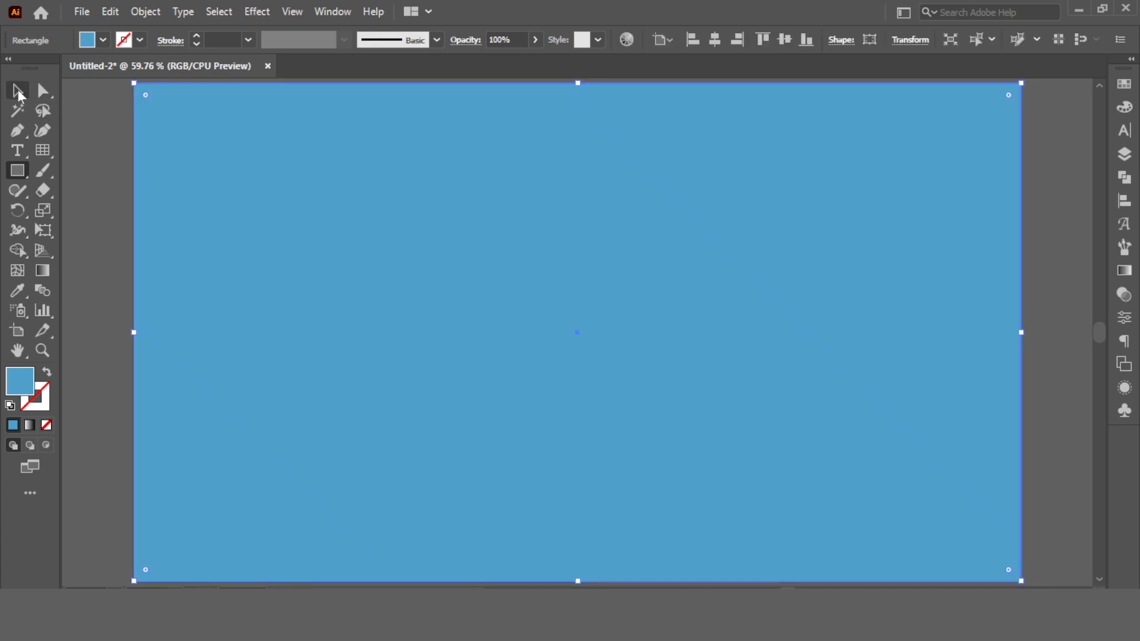
{"action": "right_click", "coordinate": [769, 144]}
{"action": "mouse_move", "coordinate": [926, 457]}
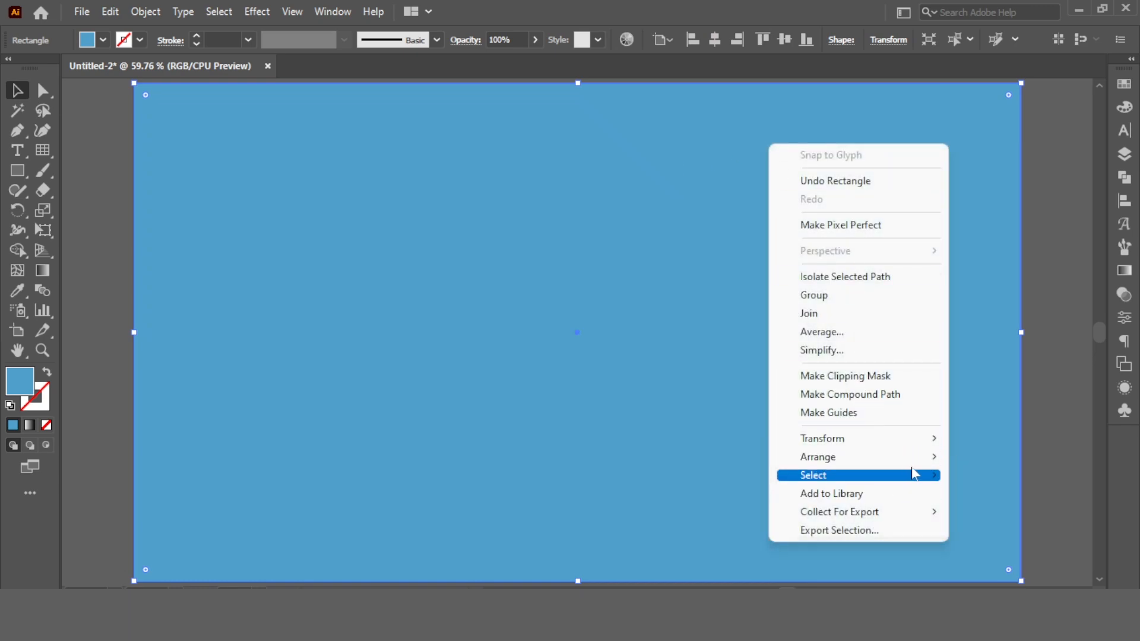
{"action": "left_click", "coordinate": [663, 511]}
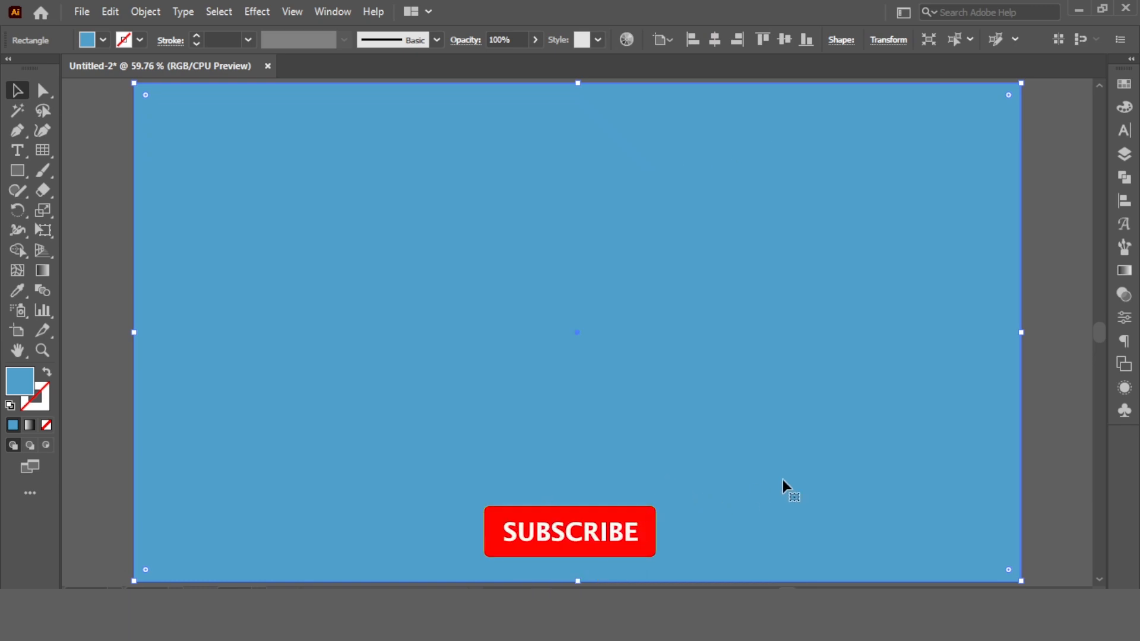
Select only the cube logo, without the background rectangle, fill it with white and deselect it
{"action": "left_click", "coordinate": [1043, 206]}
{"action": "key", "text": "ctrl+a"}
{"action": "left_click", "coordinate": [832, 213], "text": "shift"}
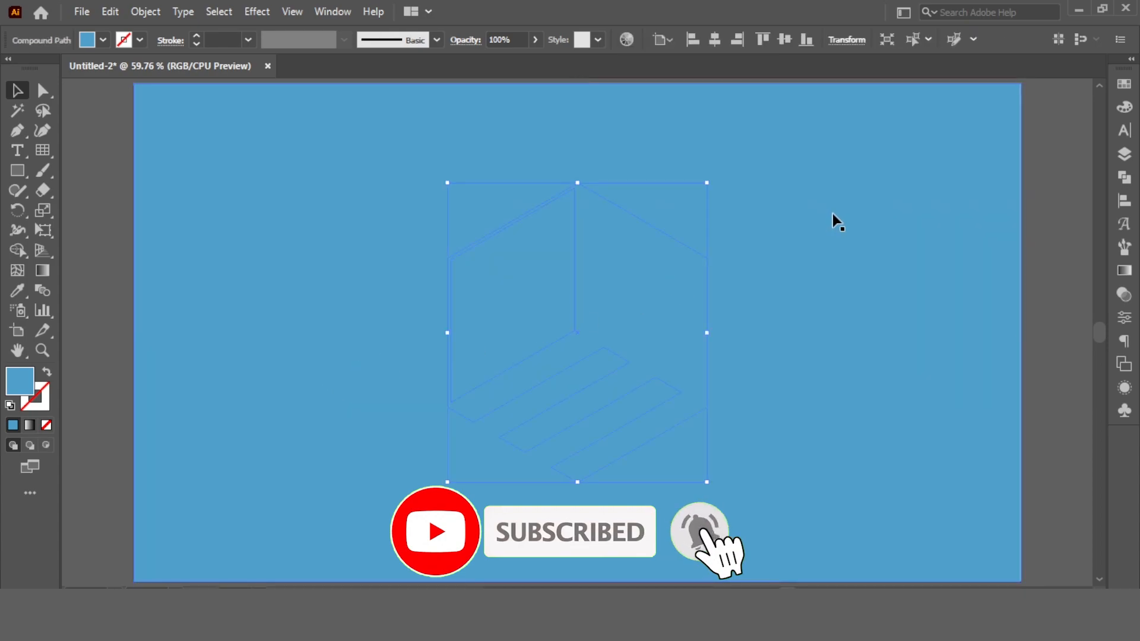
{"action": "left_click", "coordinate": [102, 40]}
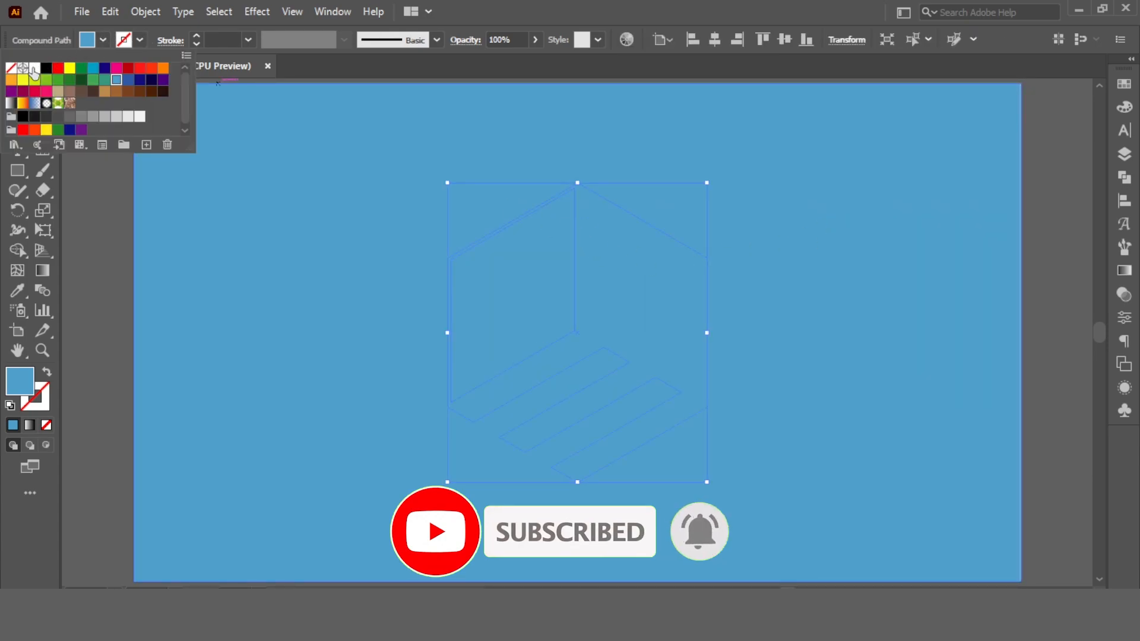
{"action": "left_click", "coordinate": [34, 67]}
{"action": "left_click", "coordinate": [98, 213]}
{"action": "left_click", "coordinate": [643, 257]}
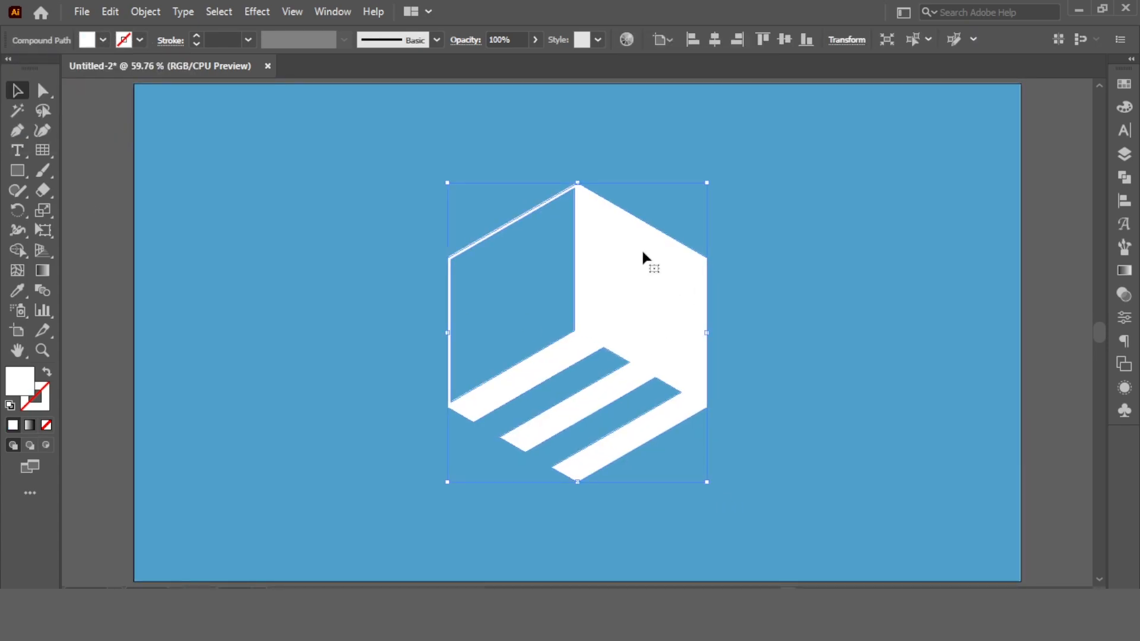
{"action": "left_click", "coordinate": [1057, 218]}
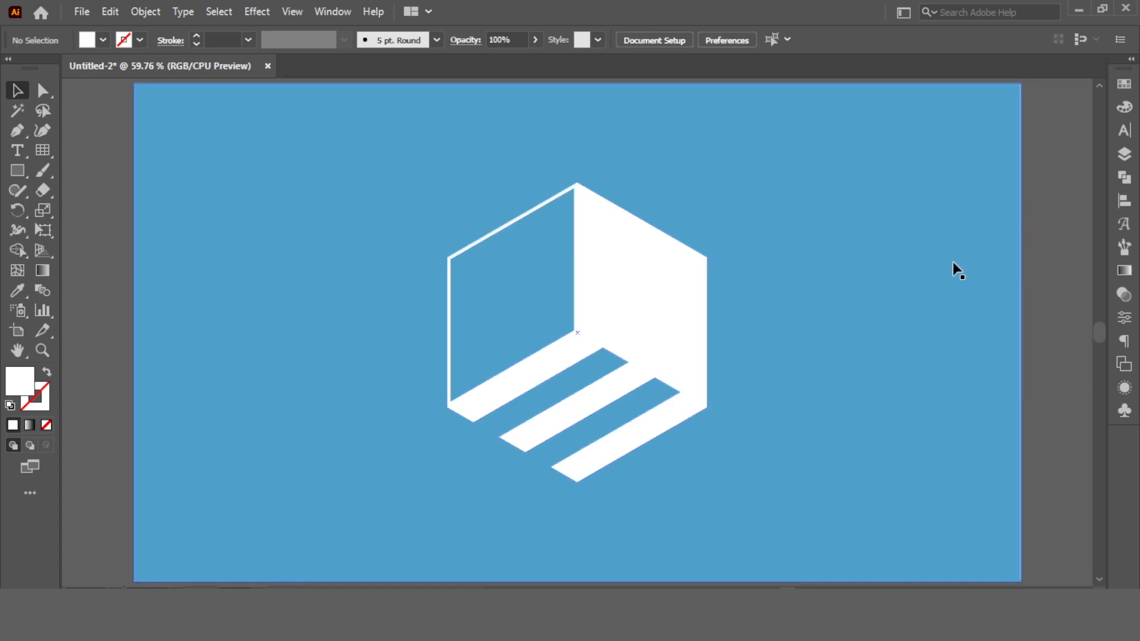
{"action": "left_click", "coordinate": [650, 295]}
{"action": "left_click", "coordinate": [1060, 197]}
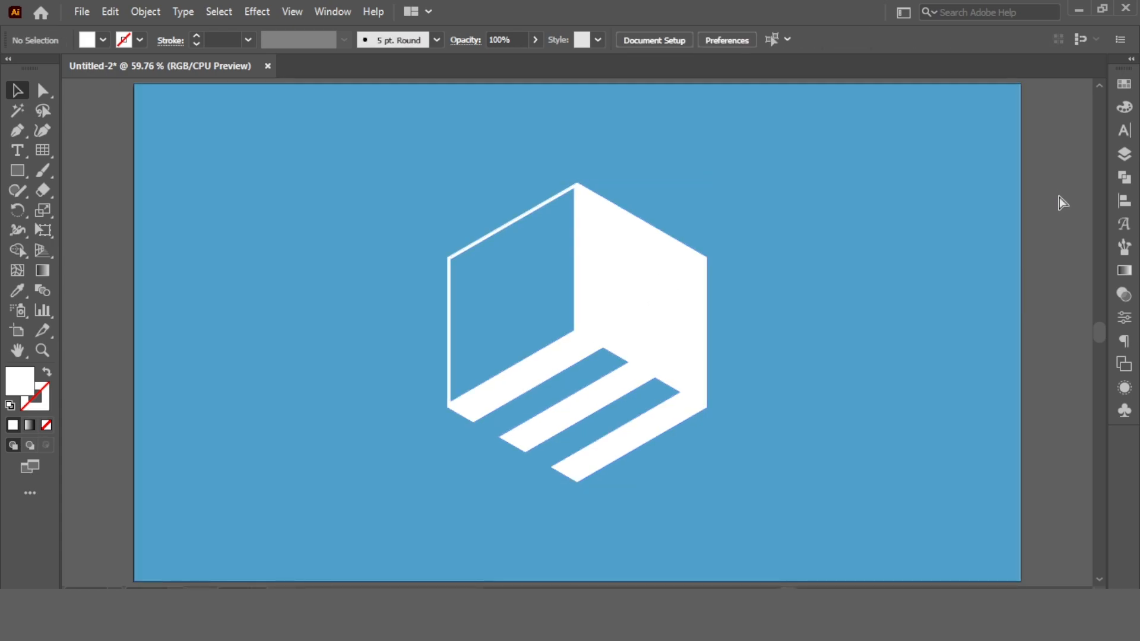